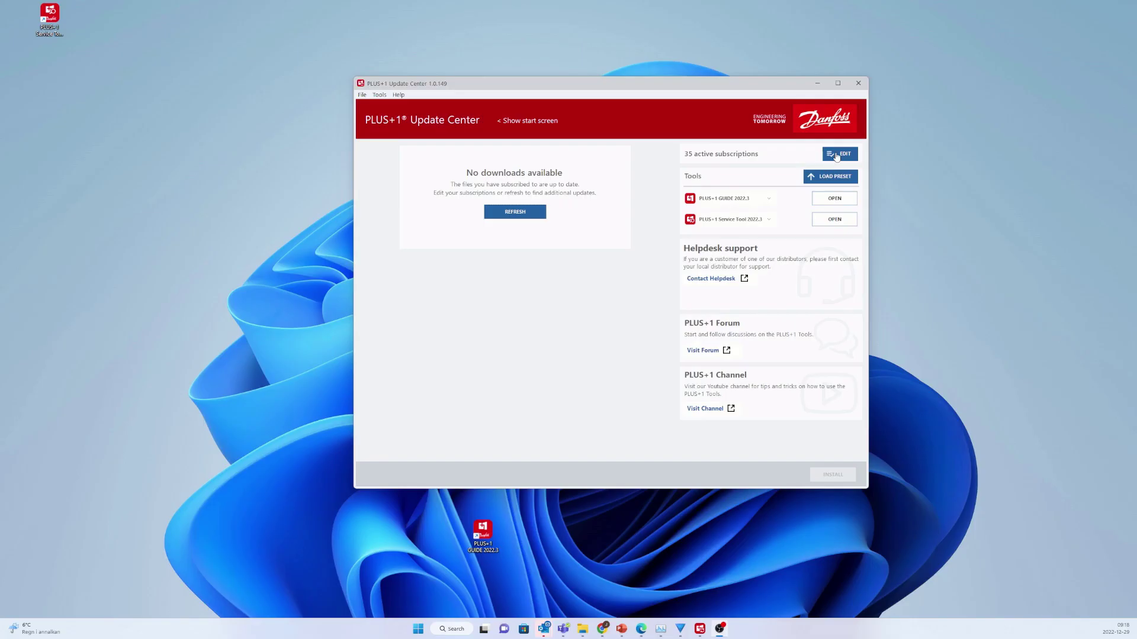
Subscribe to and install #128 CS10 Application example basic v01, then extract it and open its MST folder.
scroll(631, 350, "down", 1)
left_click(629, 368)
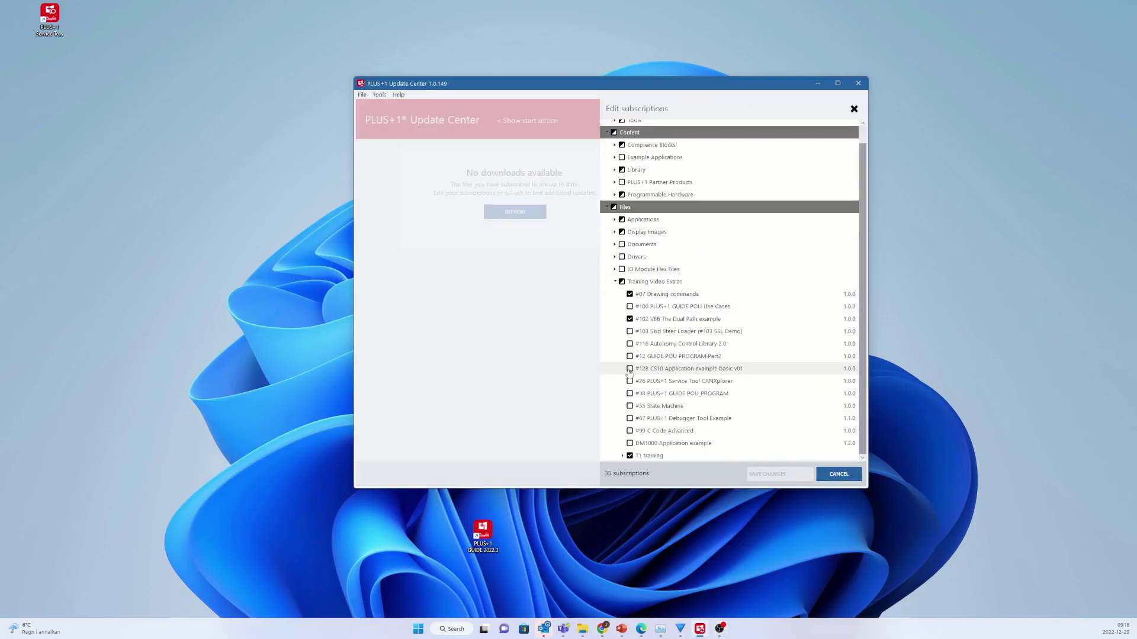
left_click(770, 474)
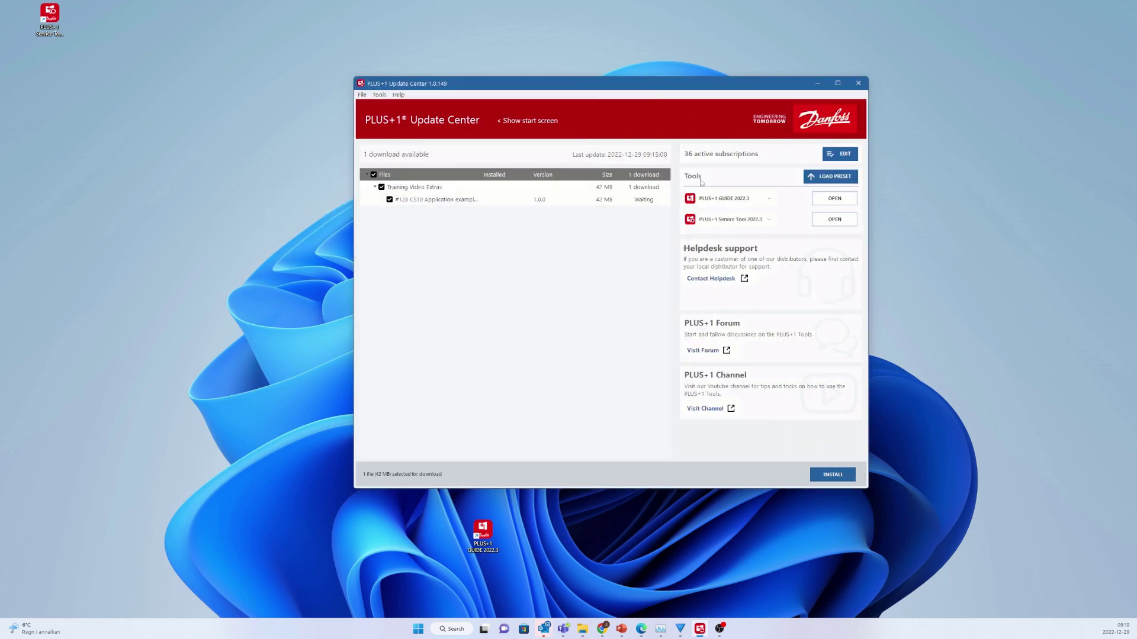
left_click(841, 477)
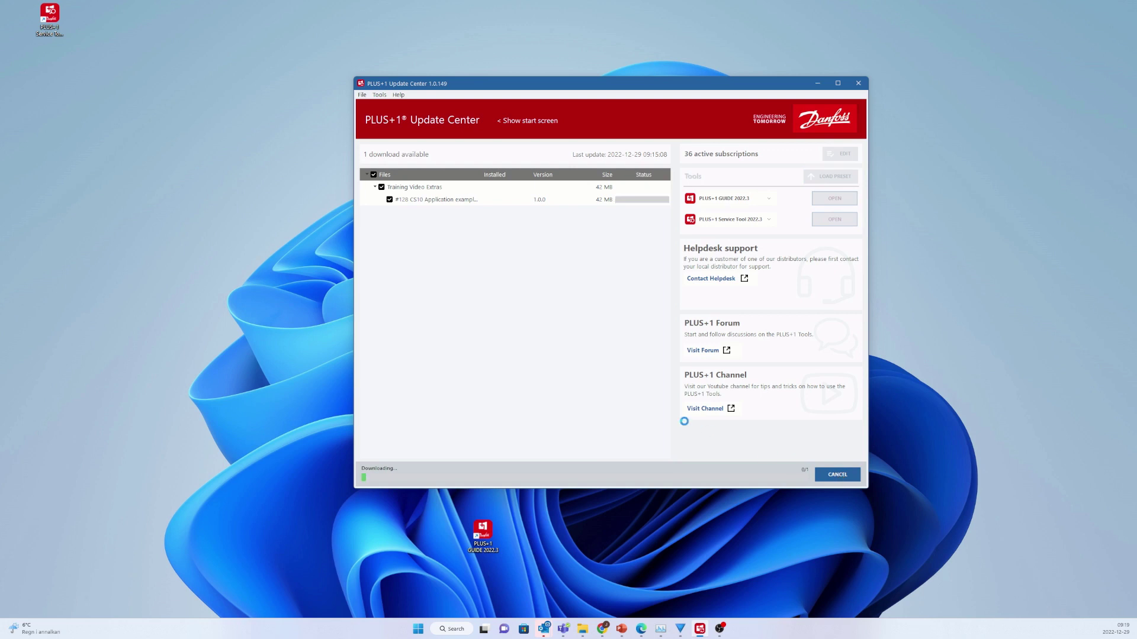
right_click(513, 272)
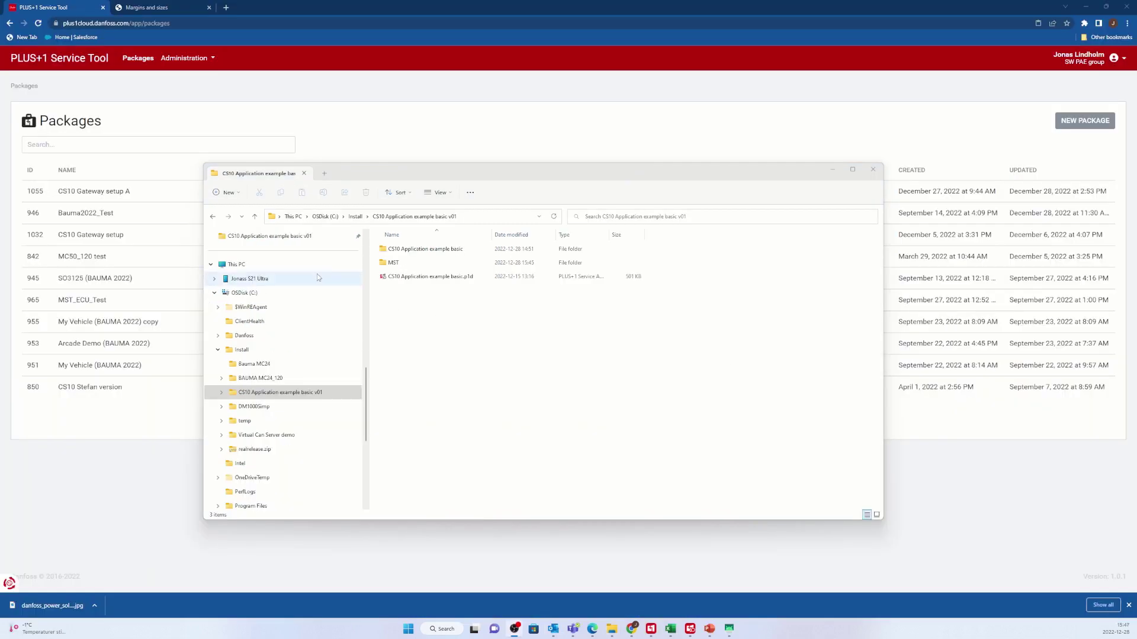
double_click(393, 263)
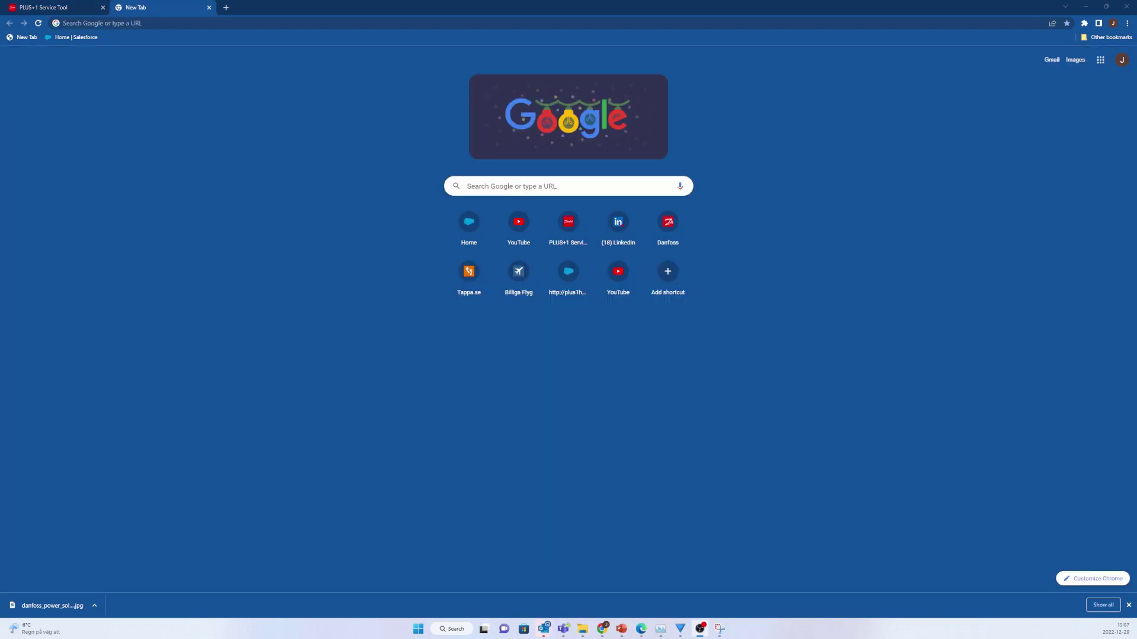
Go to plus1cloud.danfoss.com in Chrome.
left_click(124, 24)
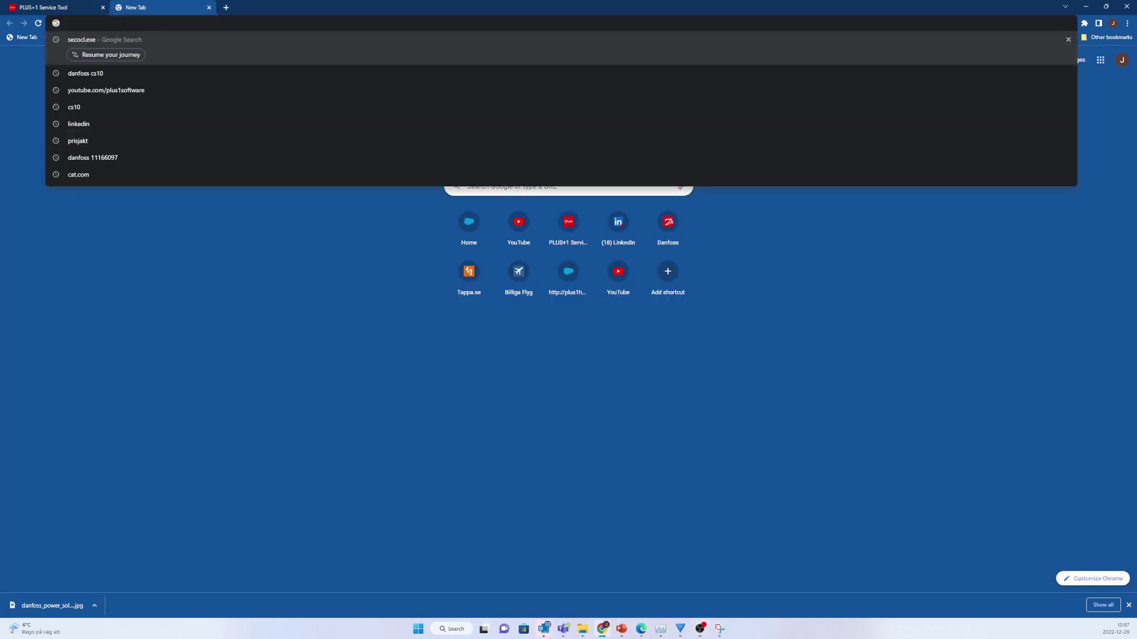
type("plus1")
key("Return")
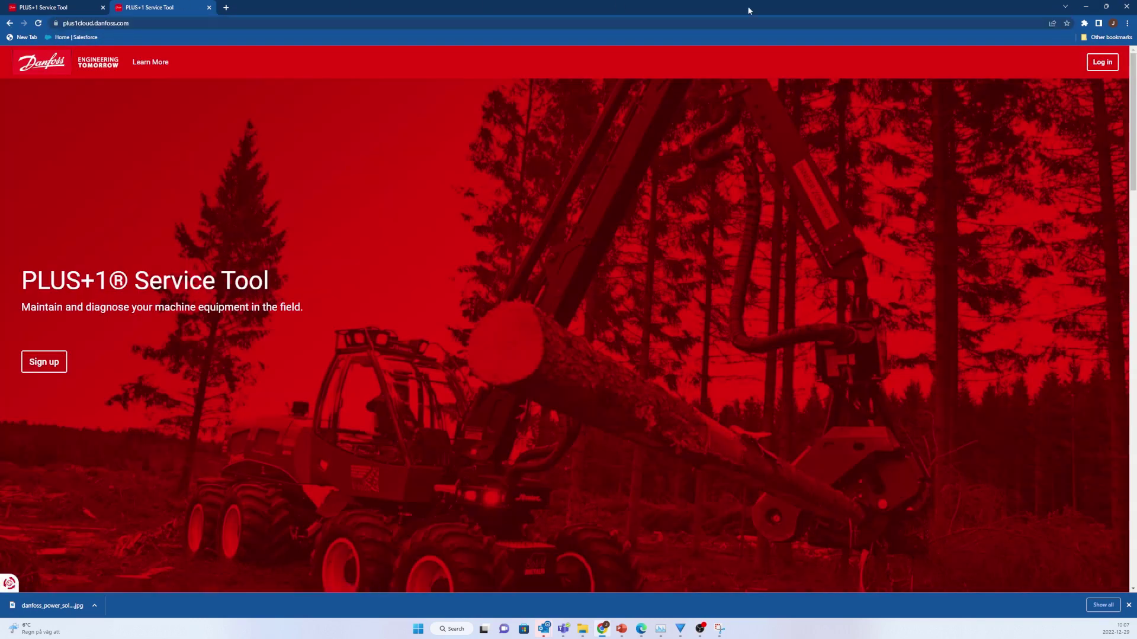
Log in to the Service Tool and switch to the SW PAE group.
left_click(1097, 68)
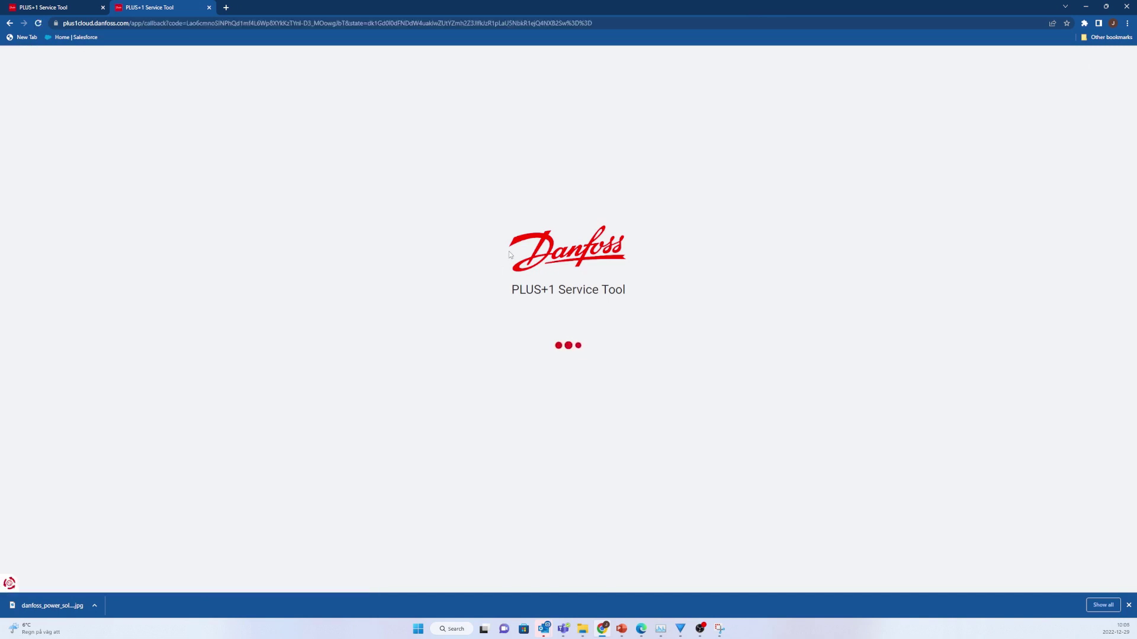
left_click(1095, 65)
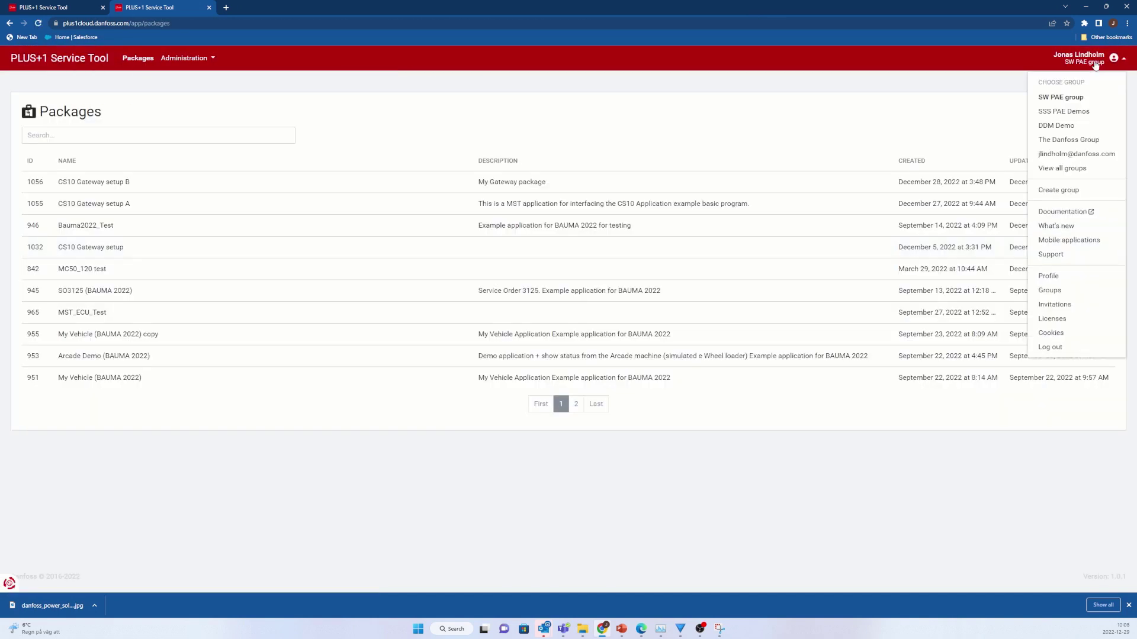
left_click(1056, 100)
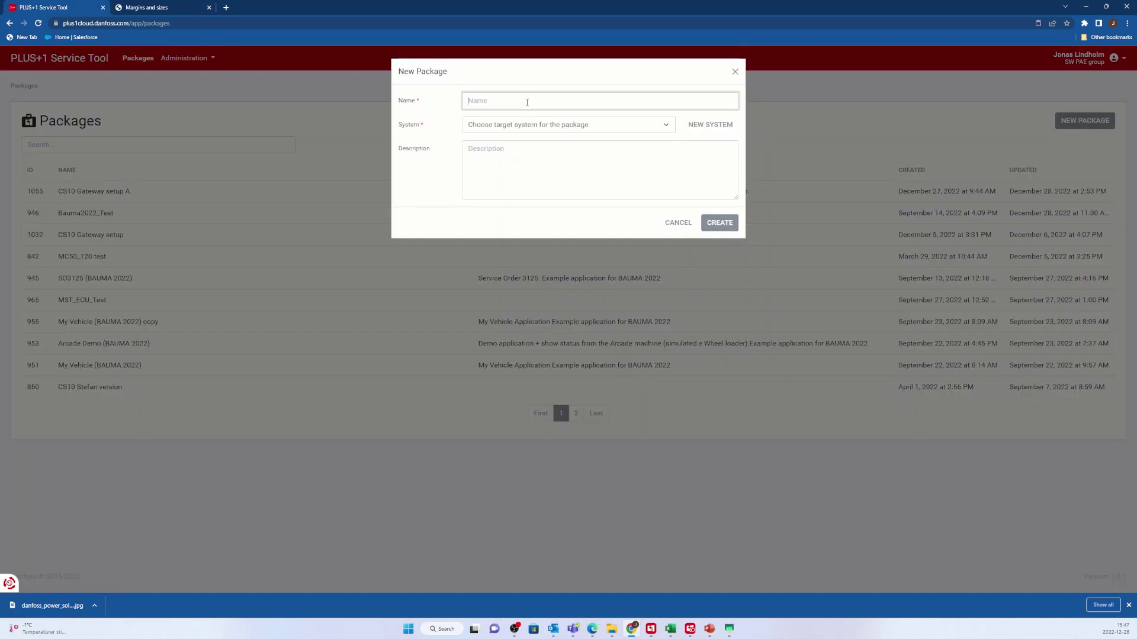
Enter 'CS10 Gateway setup B' as the new package name and open the System list.
type("CS")
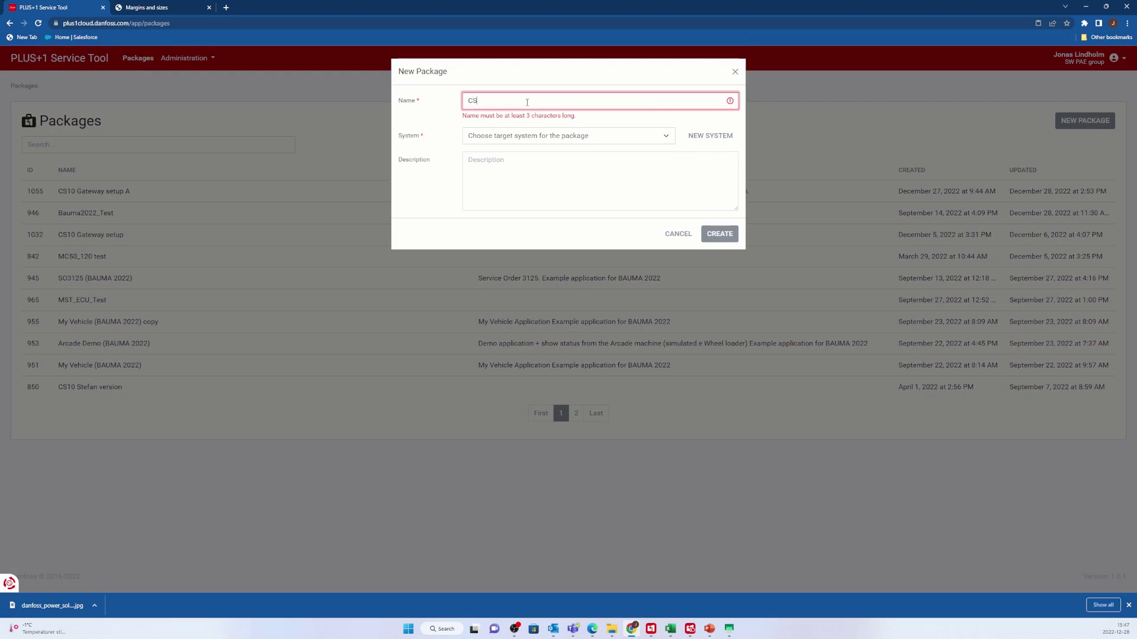
type("10")
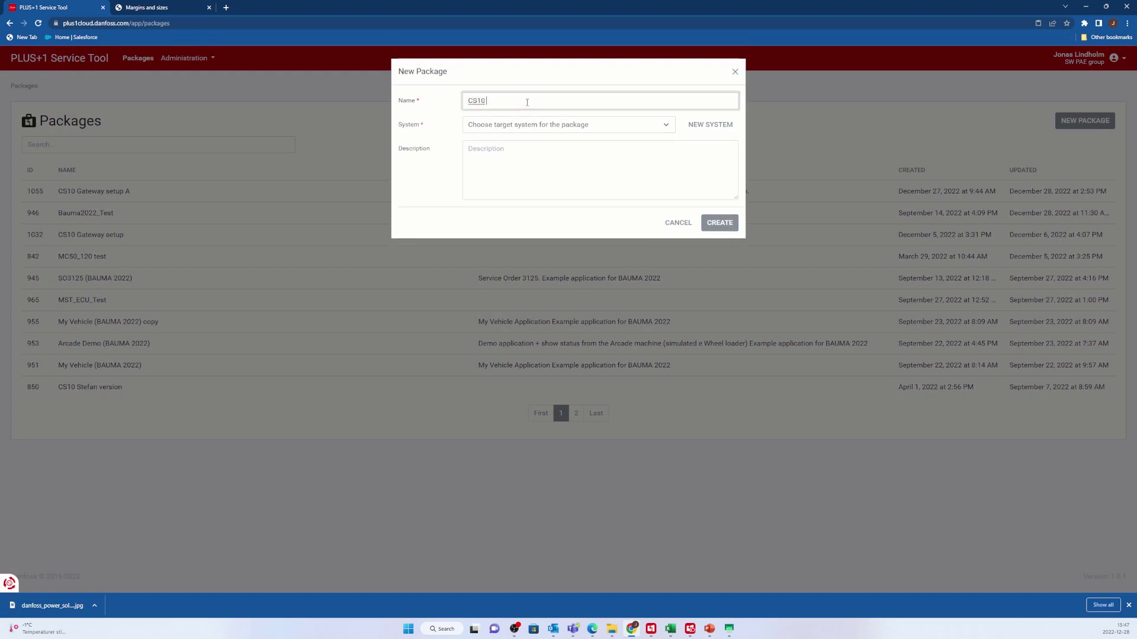
type(" Gateway setup B")
key("Tab")
key("alt+Down")
Create System B from CS10 for MST.json, described as 'The json system file in the MST package'.
left_click(705, 126)
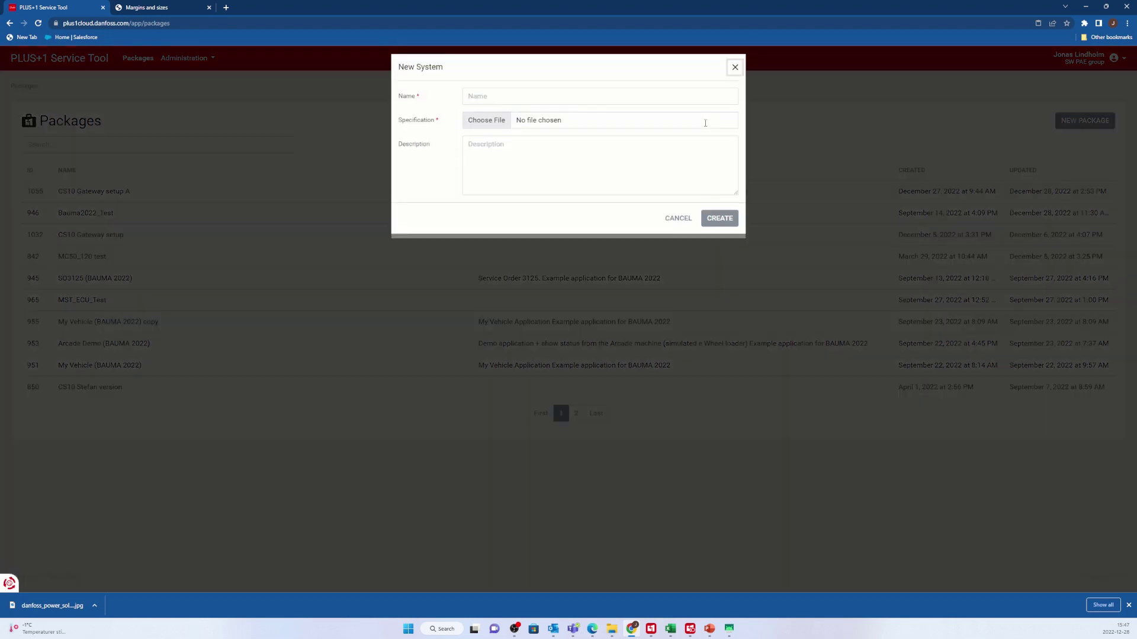
left_click(489, 102)
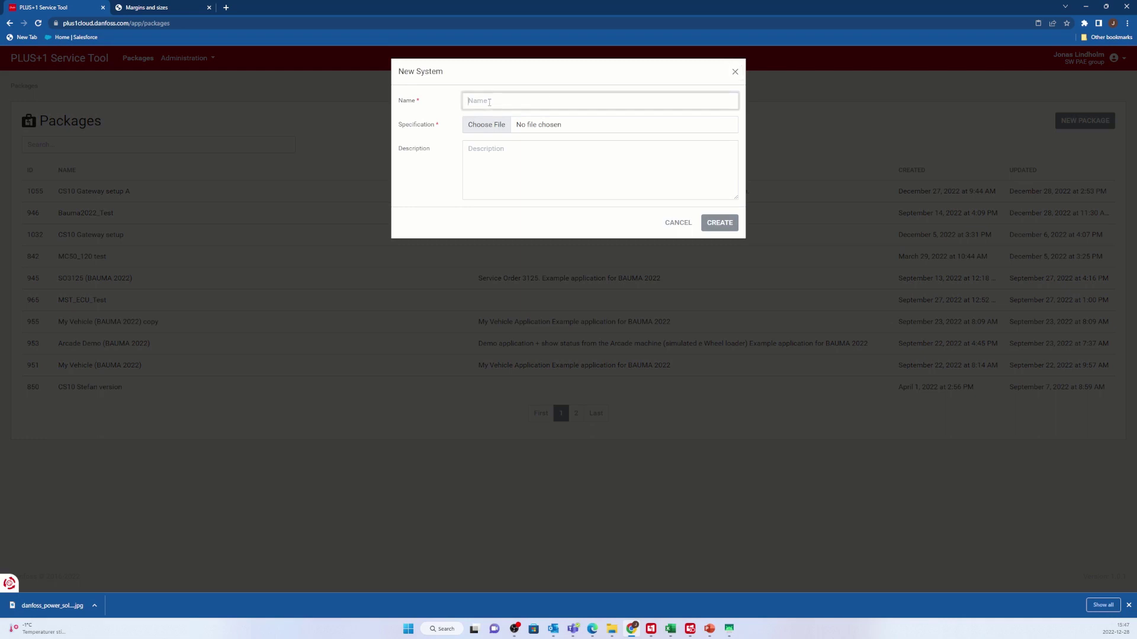
type("Syst")
left_click(496, 125)
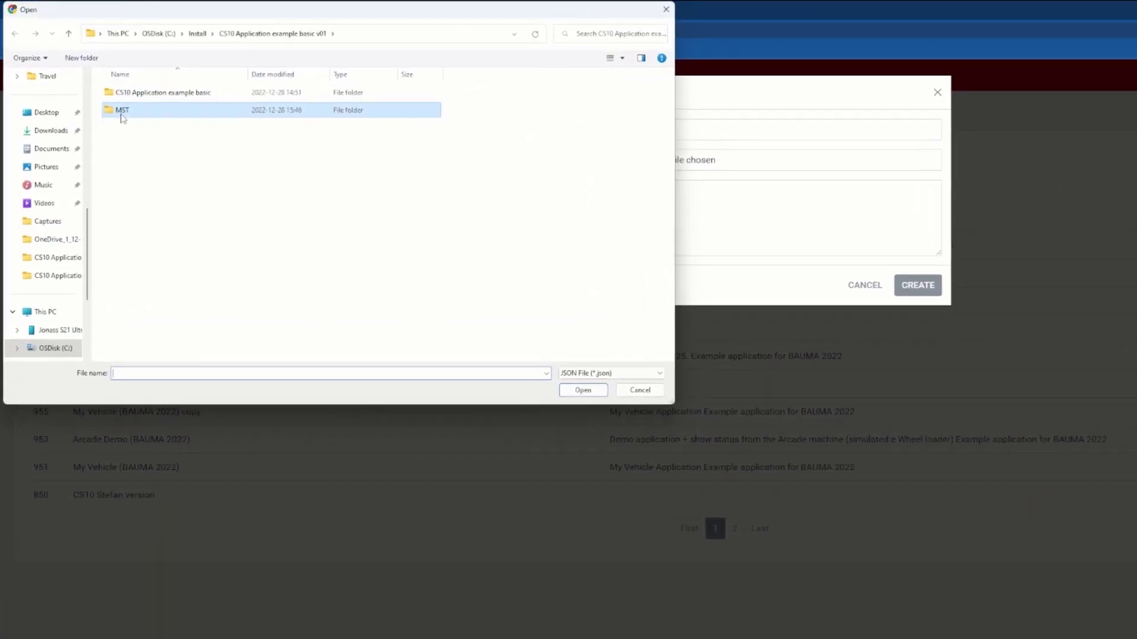
double_click(108, 96)
left_click(145, 96)
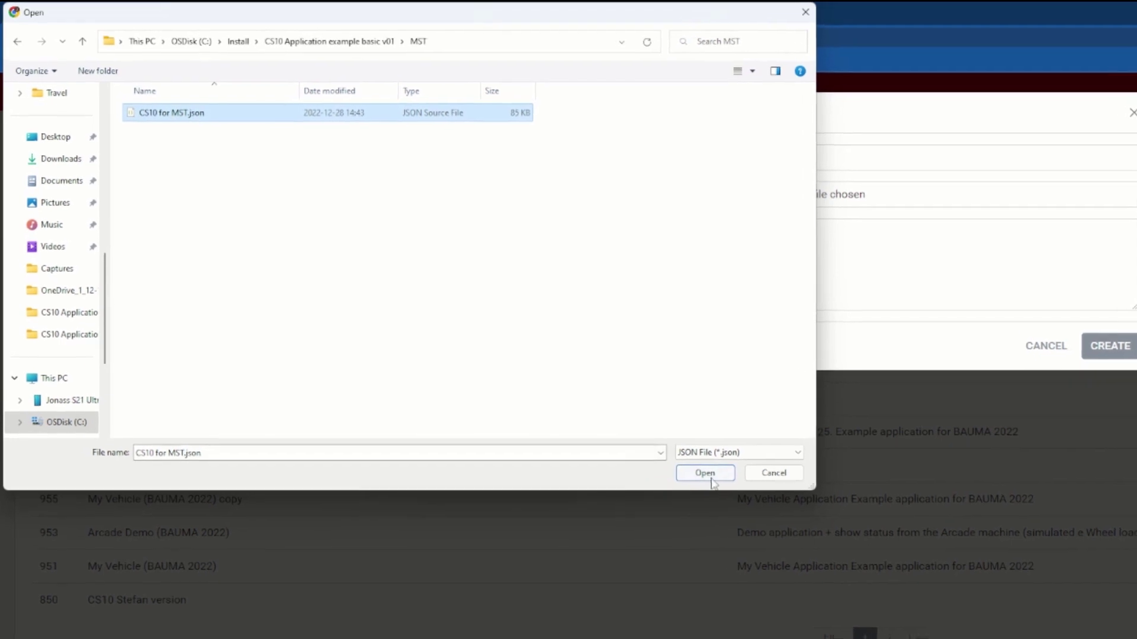
left_click(710, 476)
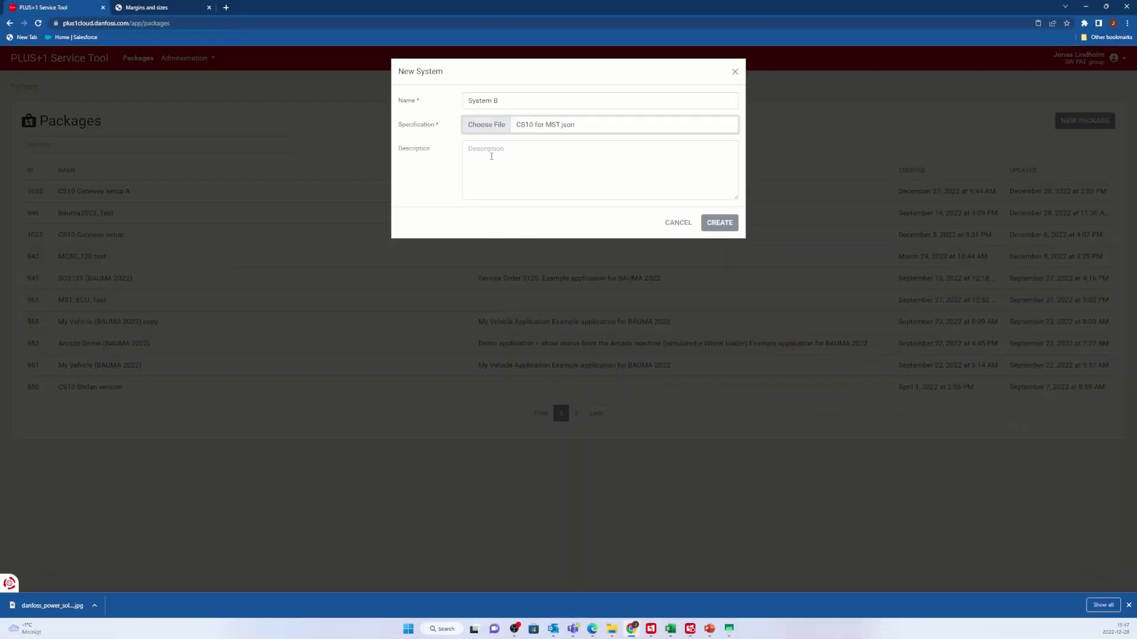
left_click(487, 150)
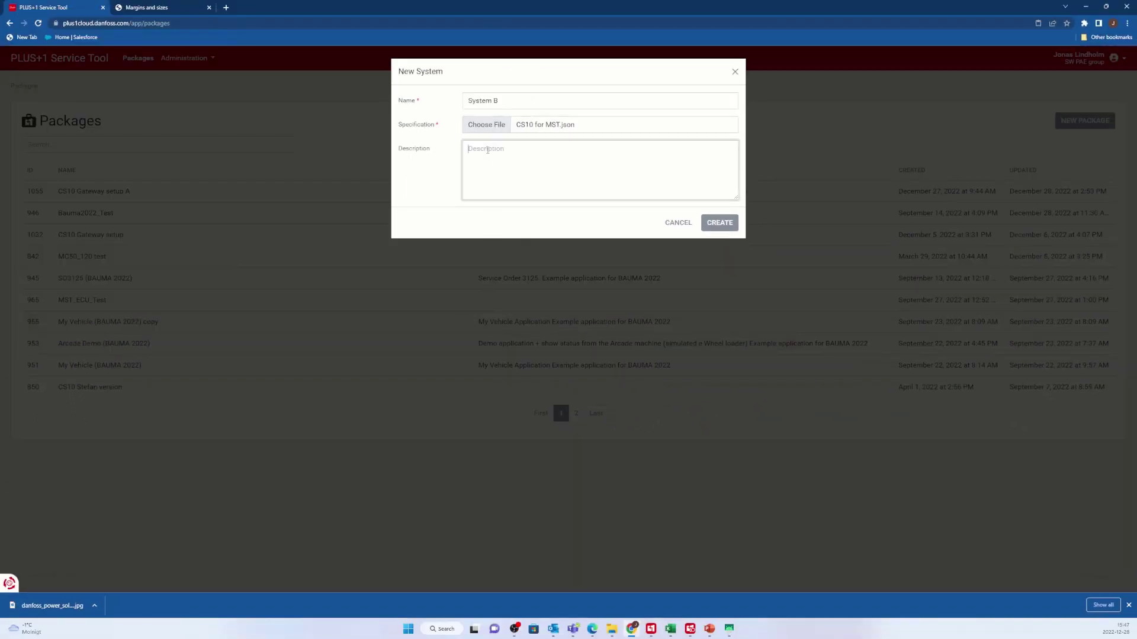
type("The json system")
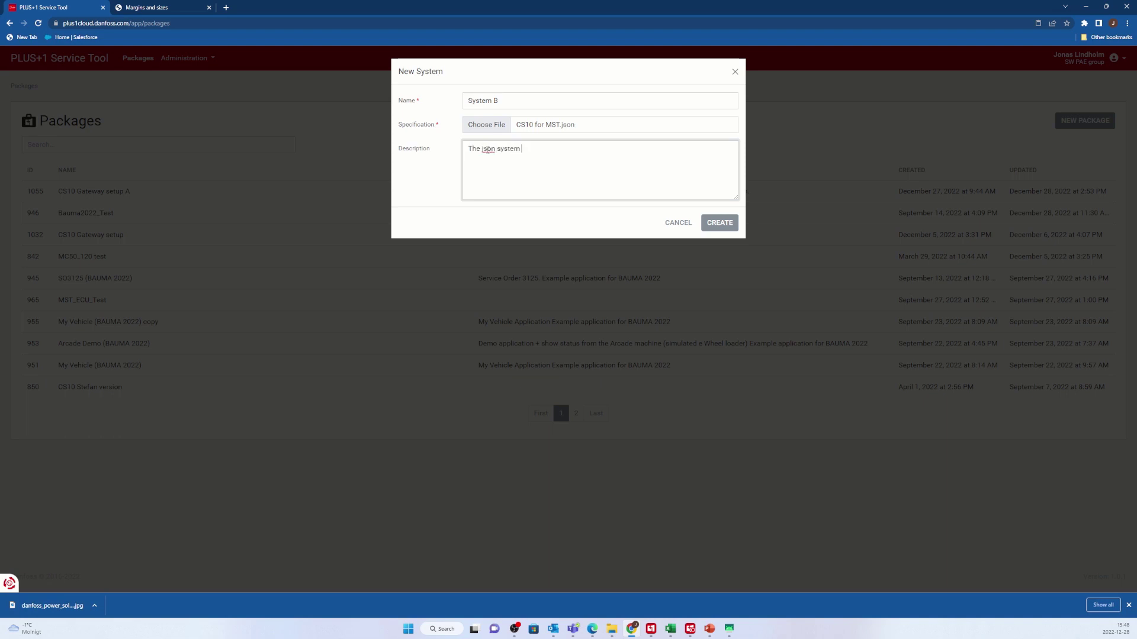
type(" file in the MST package")
left_click(719, 230)
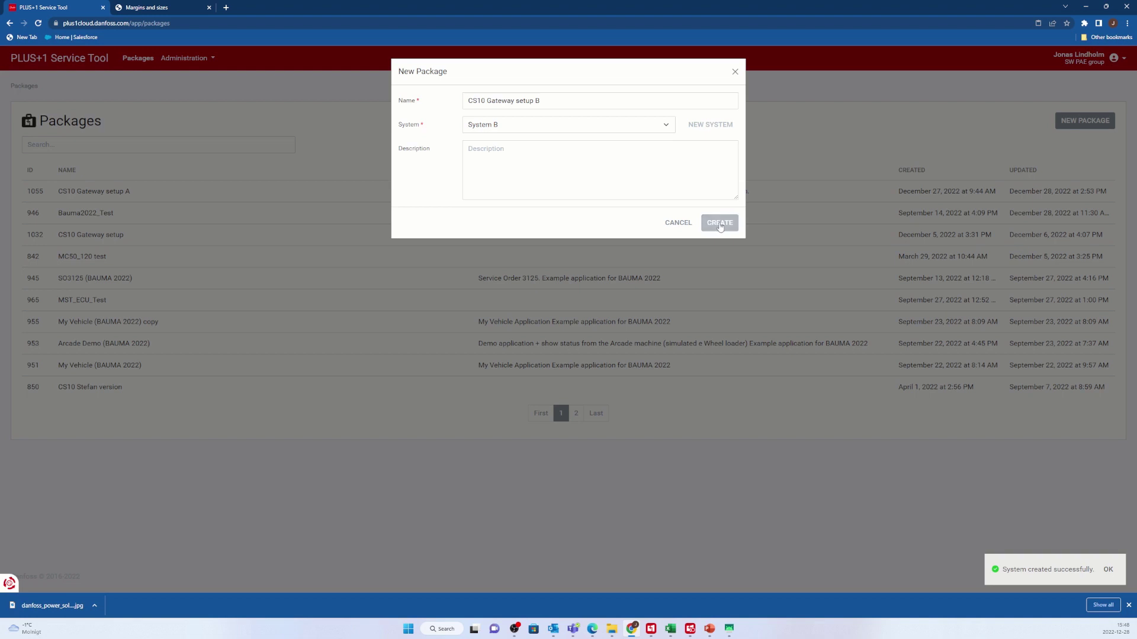
Create the package with description 'My Gateway package' and start a new firmware entry.
left_click(481, 150)
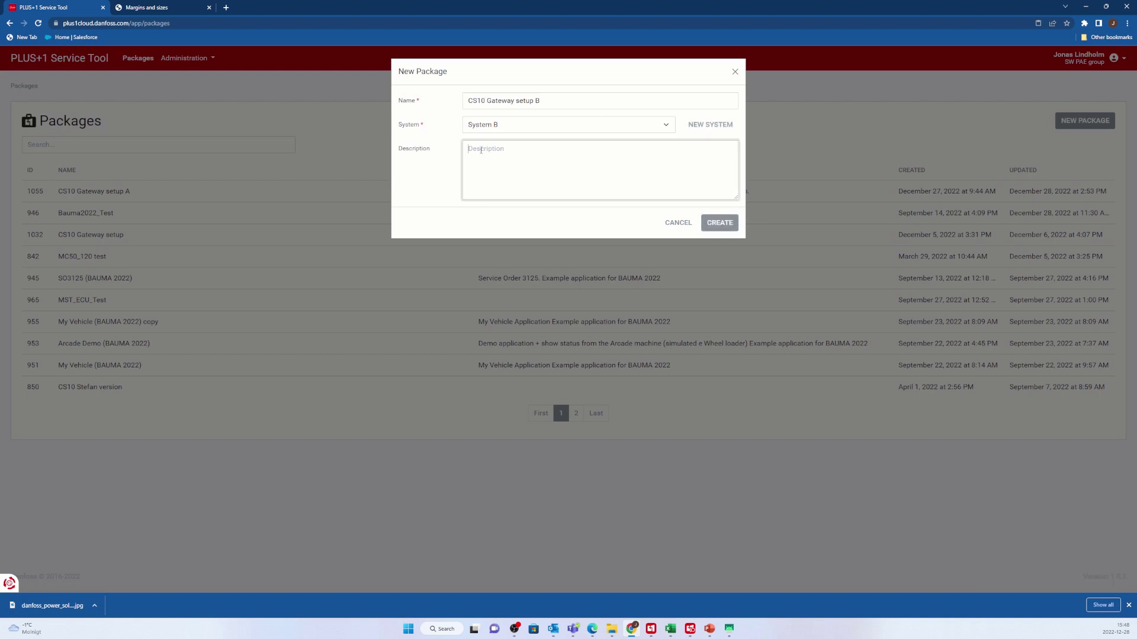
type("My Gateway package")
left_click(735, 221)
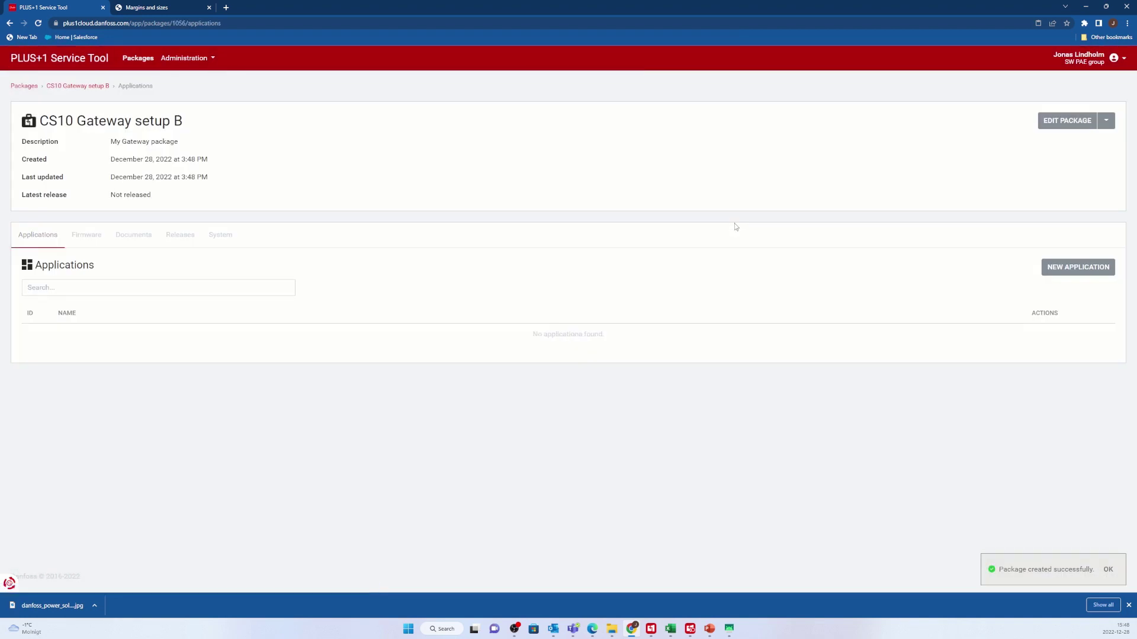
left_click(82, 239)
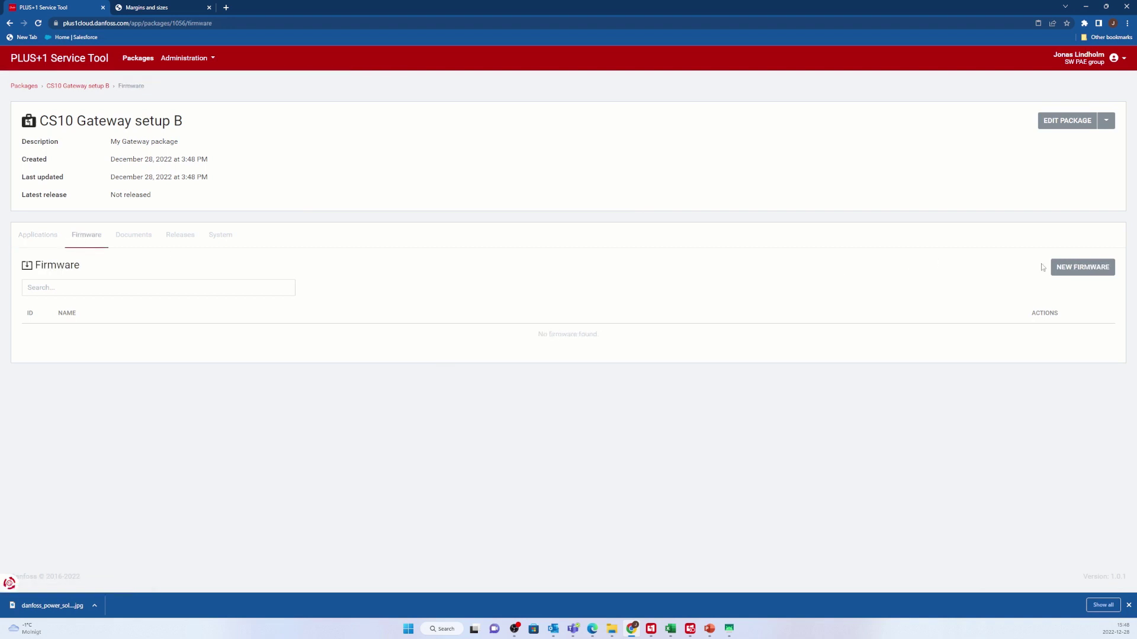
left_click(1060, 267)
Add firmware 'Myfirm ware' using the binary CS10 app basic.mlhx.
left_click(486, 104)
type("Myfirm")
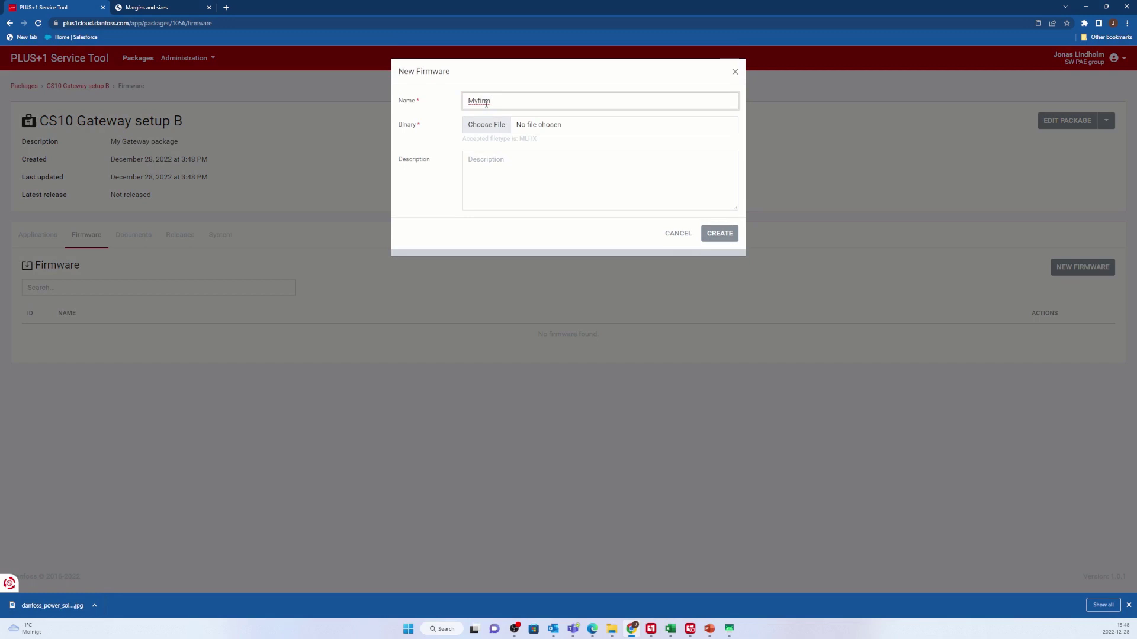
key("BackSpace")
type("ware")
left_click(505, 125)
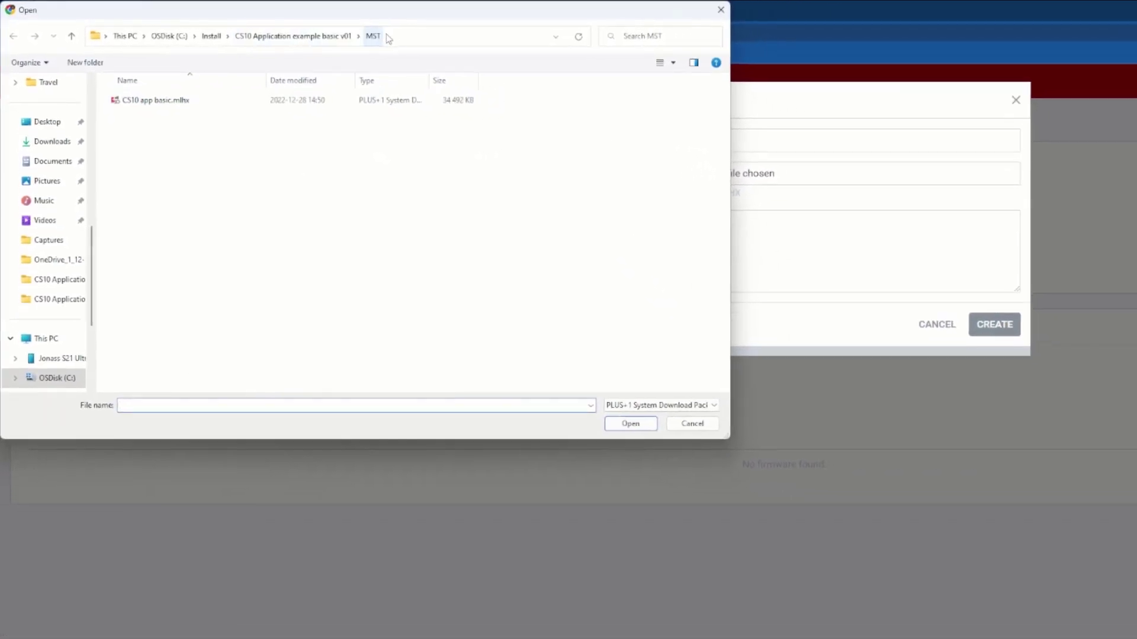
left_click(144, 95)
left_click(586, 393)
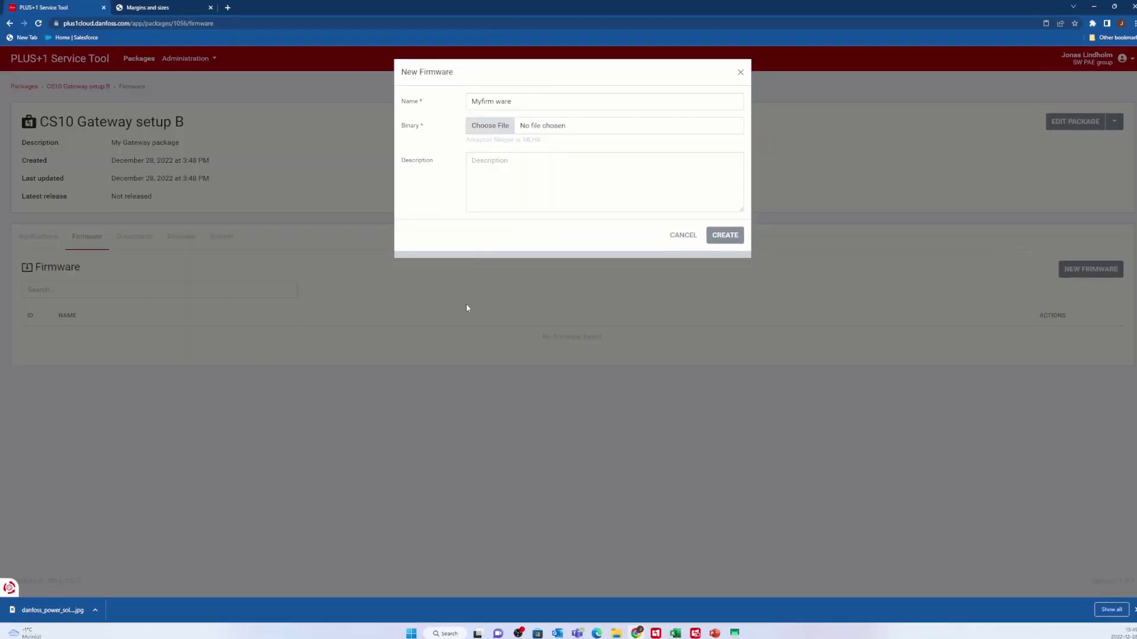
left_click(721, 238)
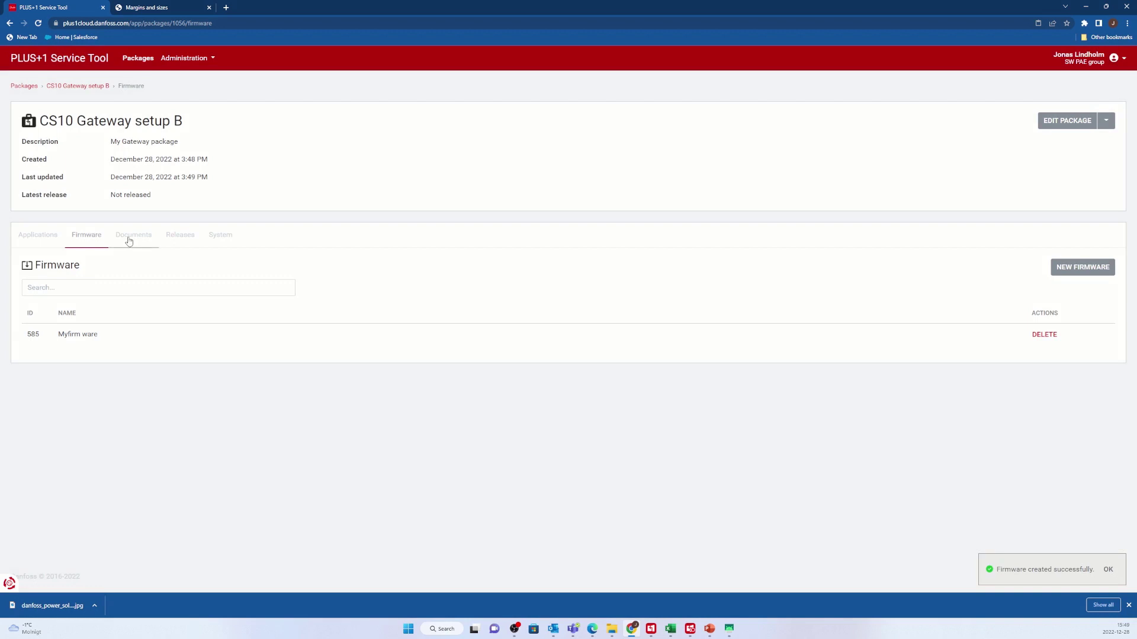
Upload Basic appendix.pdf as document 'Basic appendix', then open the package's System details.
left_click(129, 239)
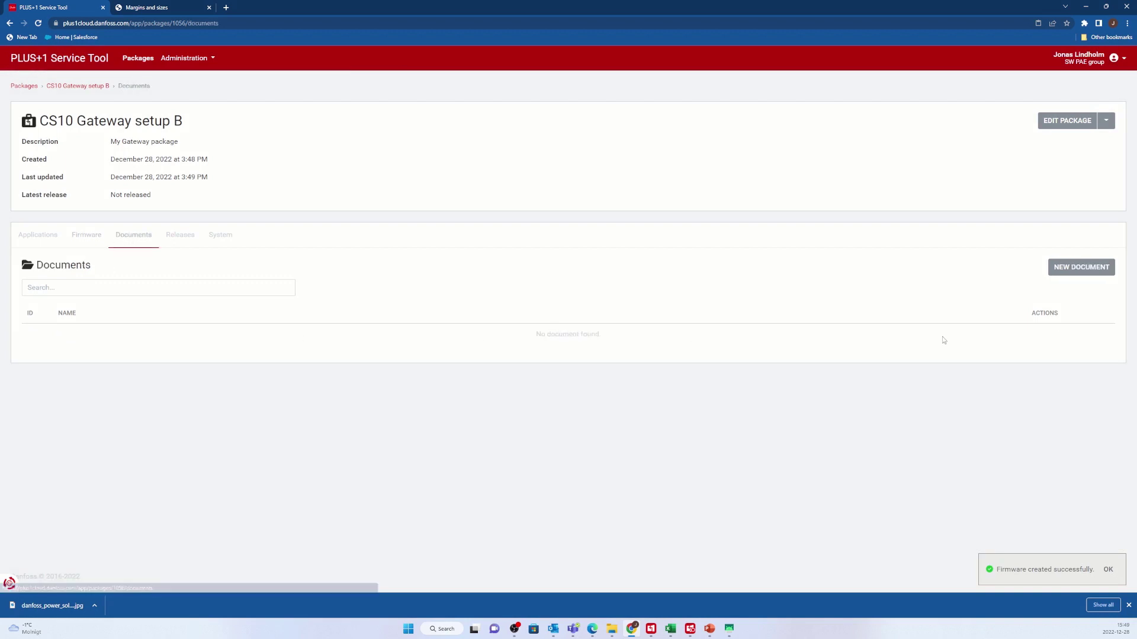
left_click(1081, 268)
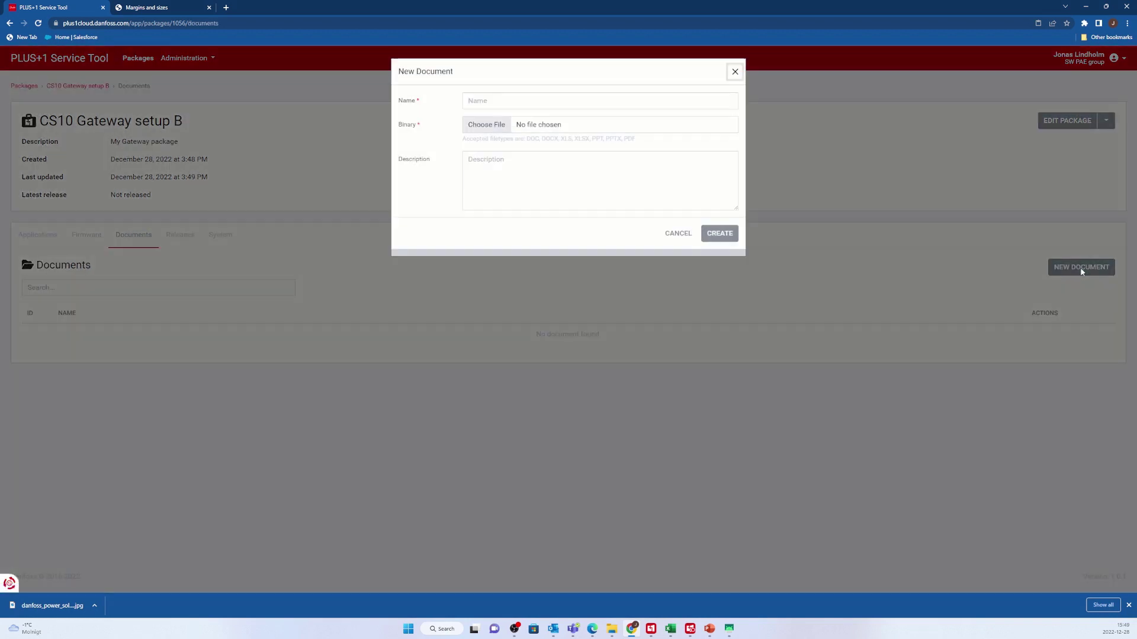
left_click(491, 101)
type("Basic appen")
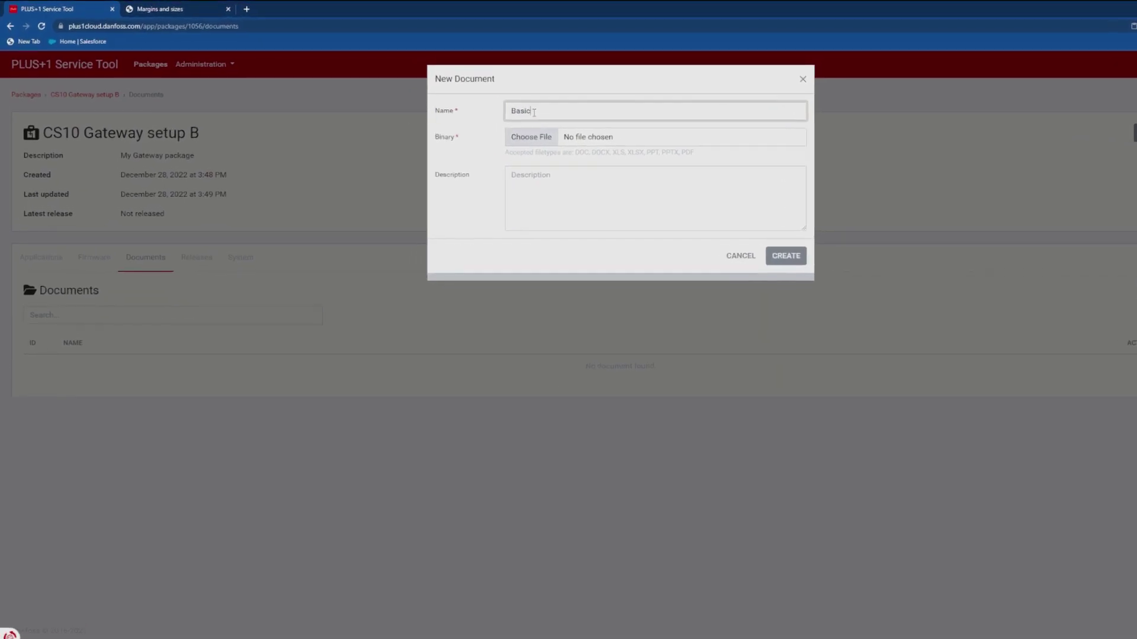
type("dix")
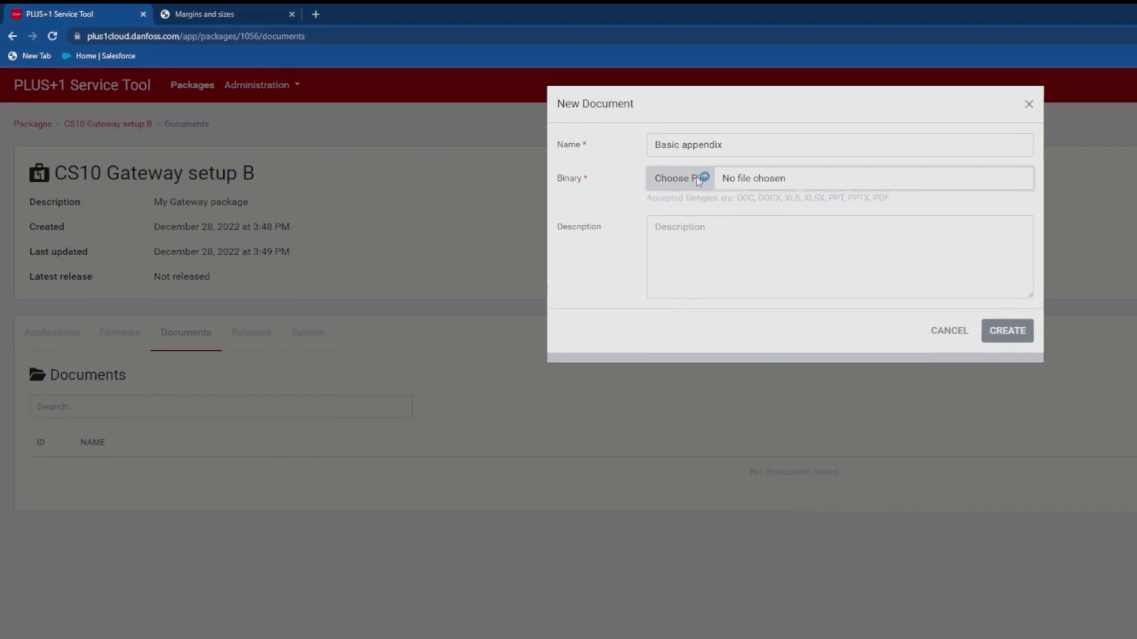
left_click(680, 175)
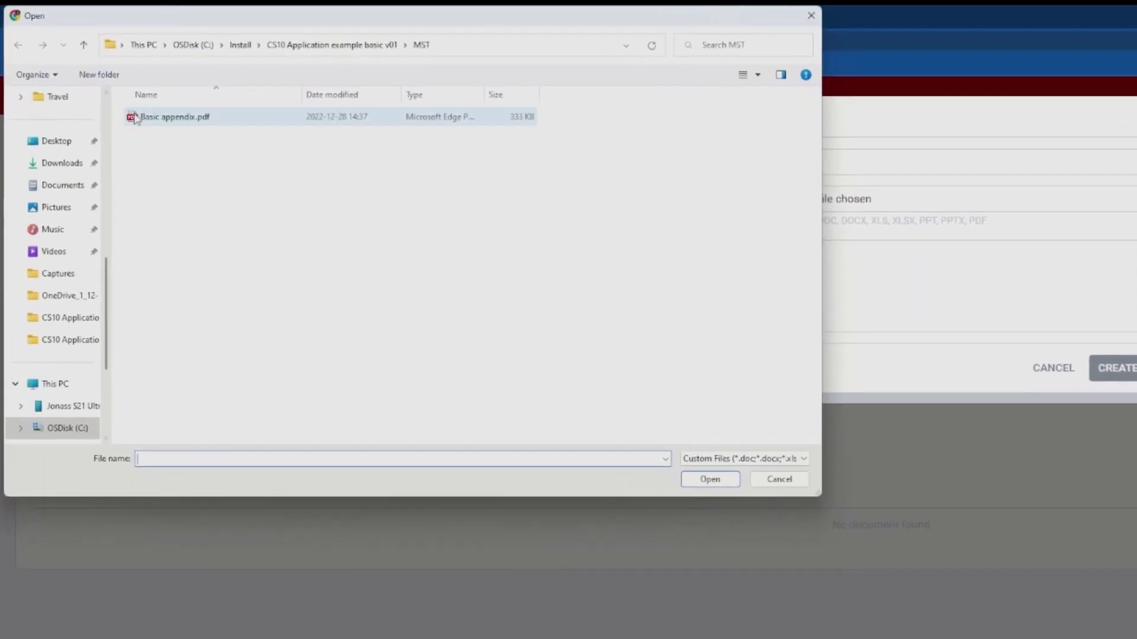
left_click(172, 113)
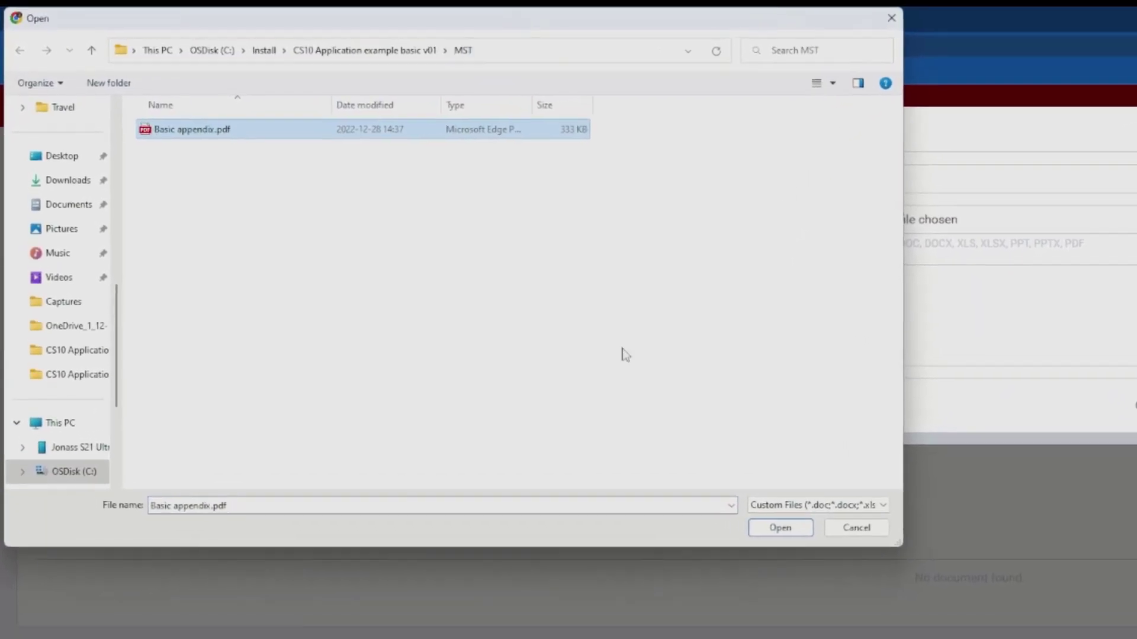
left_click(764, 516)
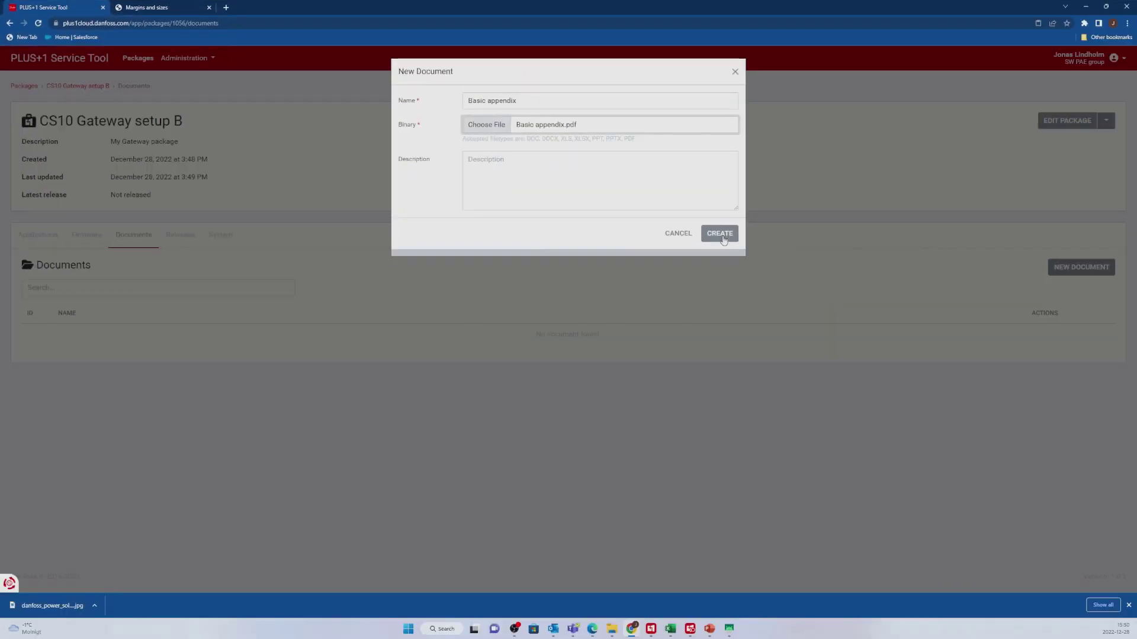
left_click(720, 234)
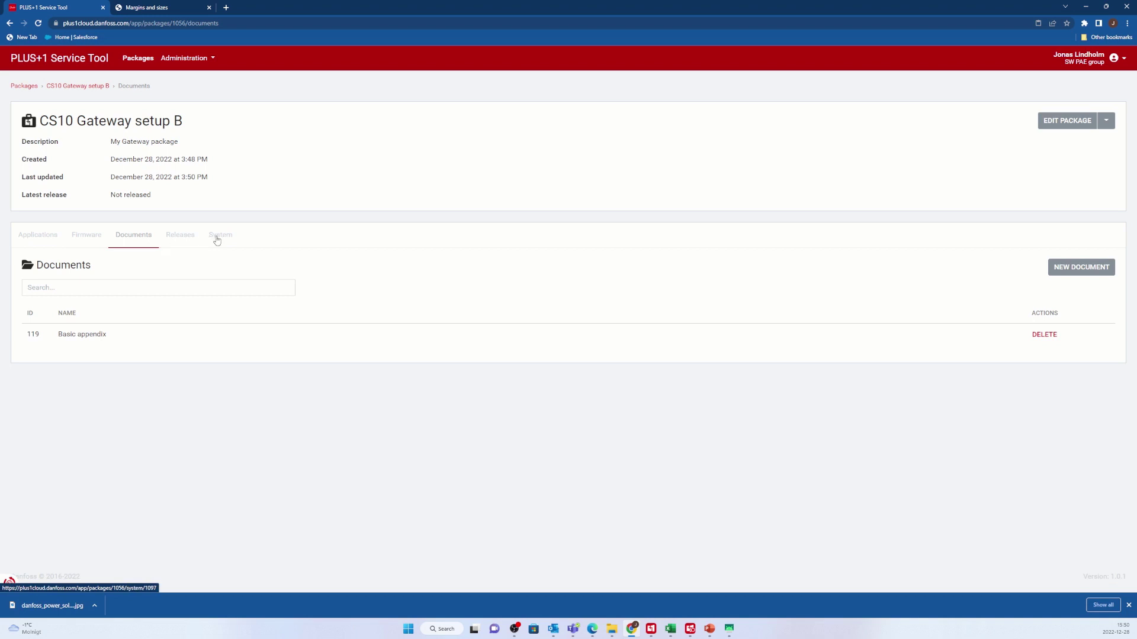
left_click(220, 237)
Remove the Net Address, Node Address and Application ID criteria, keeping Protocol PLUS+1, and save.
left_click(96, 324)
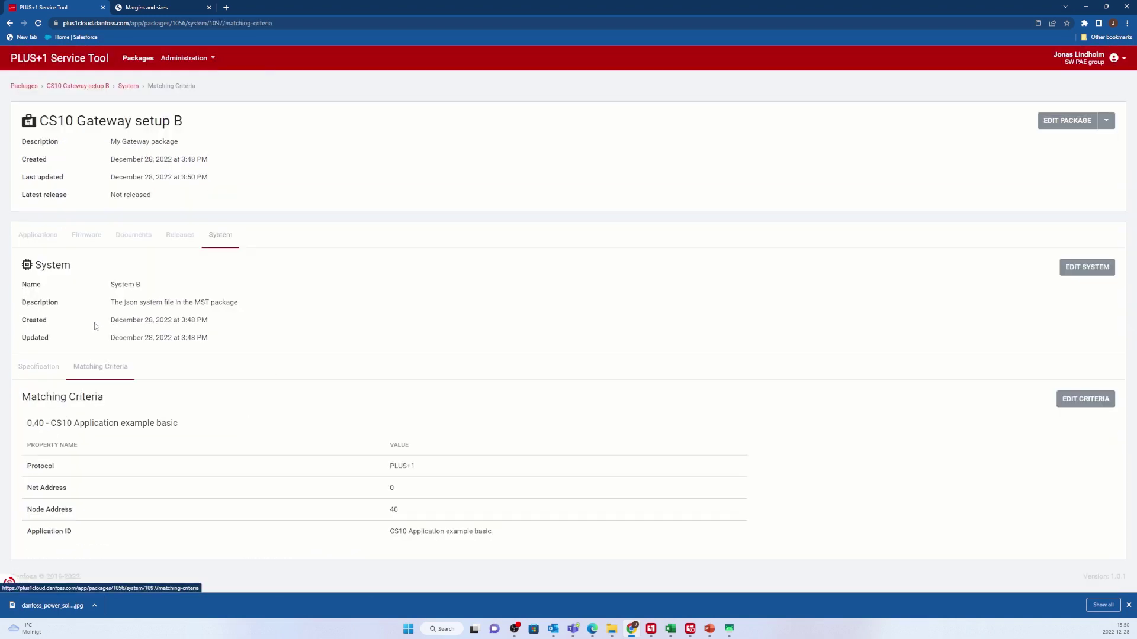
left_click(1063, 401)
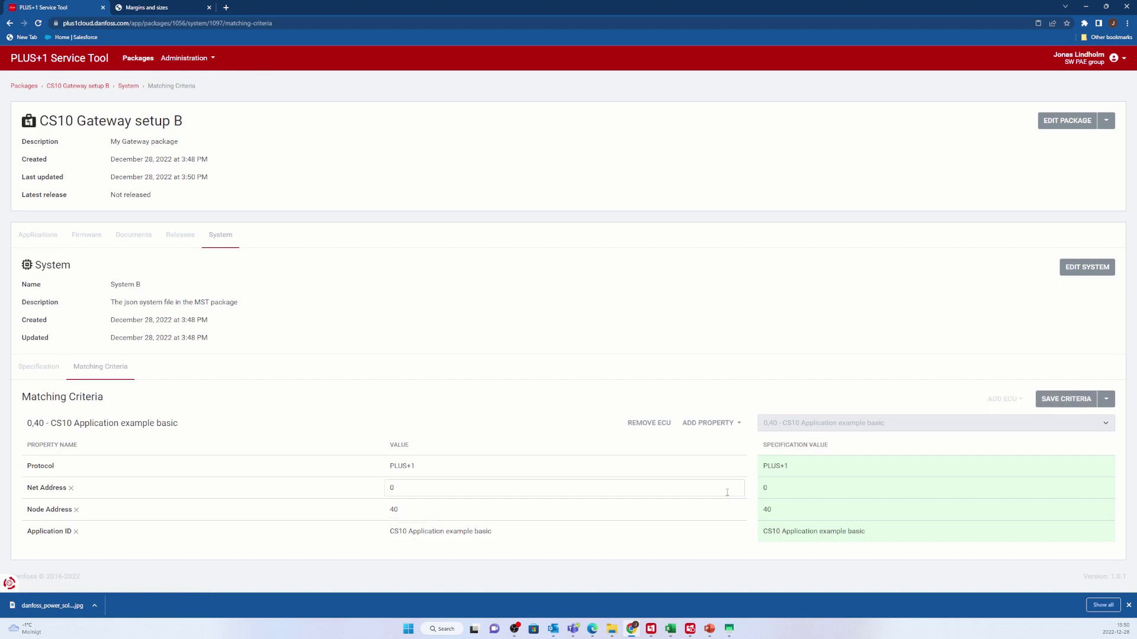
left_click(71, 488)
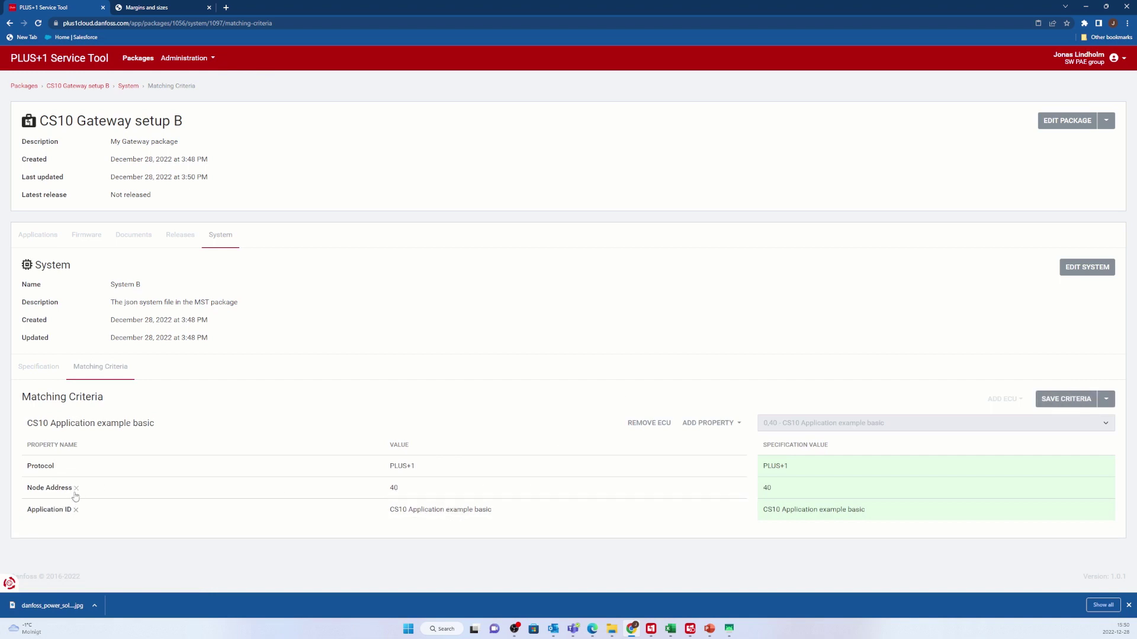
left_click(76, 488)
left_click(76, 488)
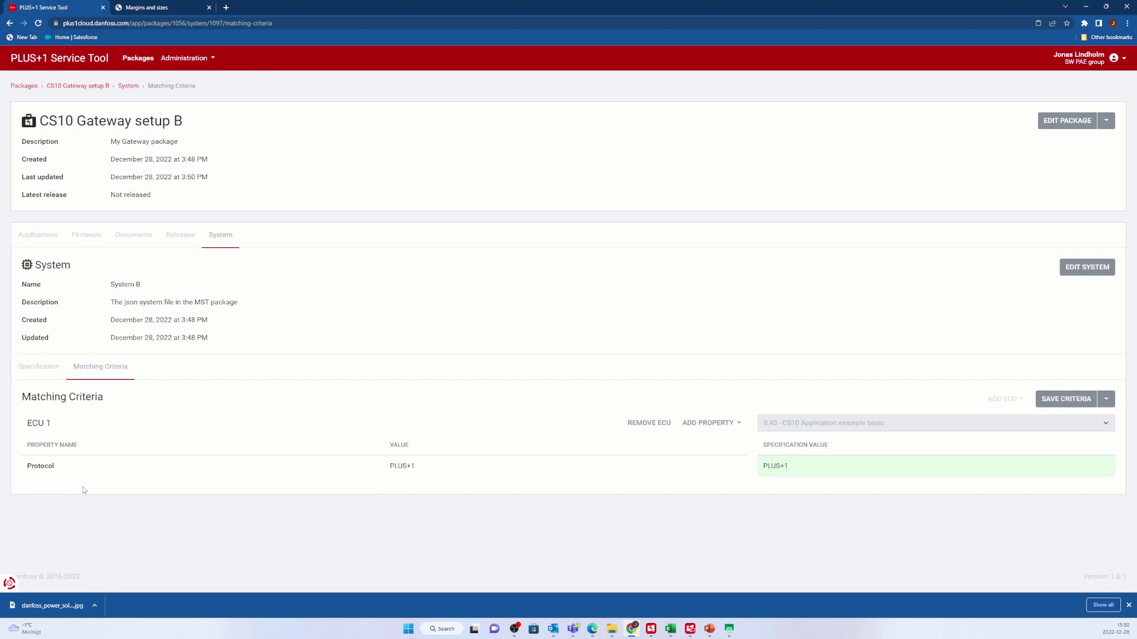
left_click(1062, 402)
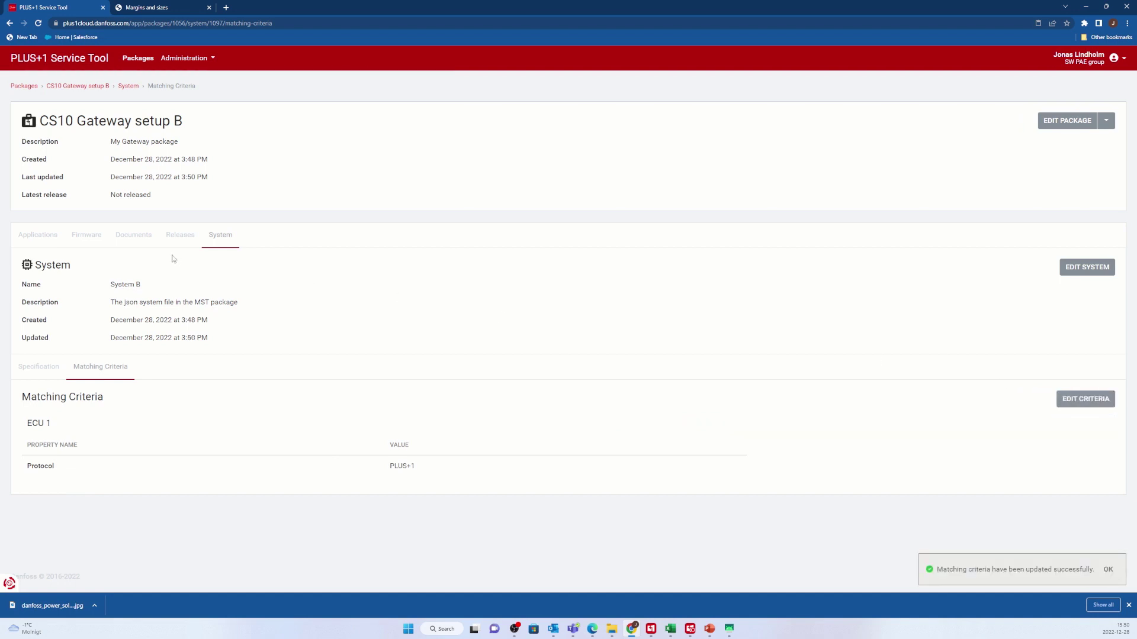
left_click(48, 239)
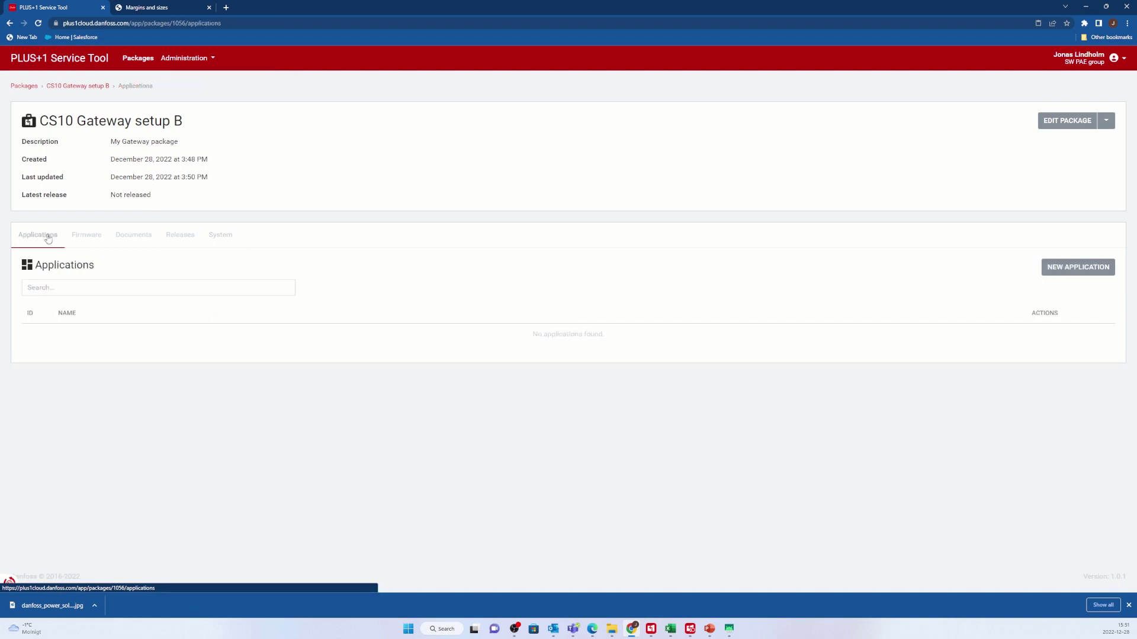
Create application 'My application' (ID 1202) and open its empty structure in the editor.
left_click(1066, 270)
left_click(484, 103)
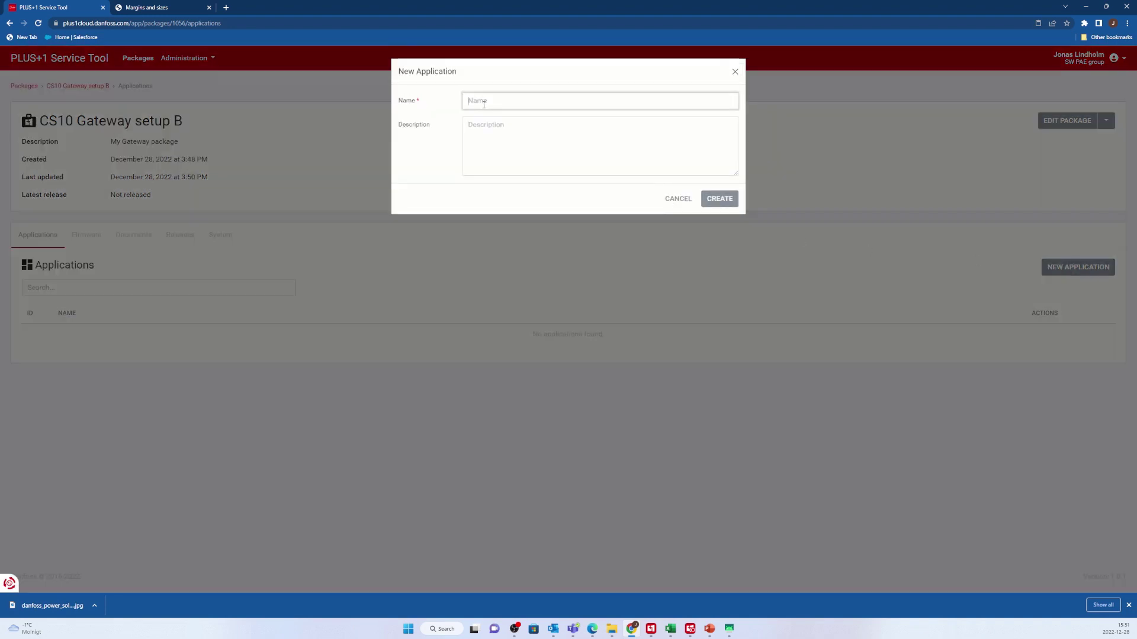
type("My")
type("application")
left_click(711, 201)
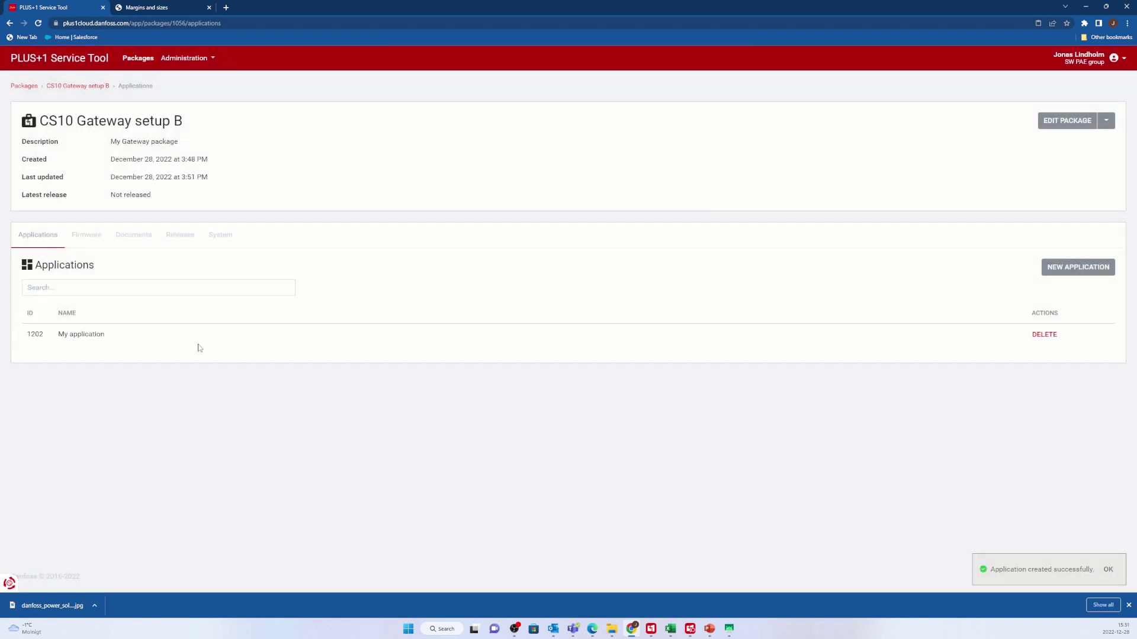
left_click(34, 336)
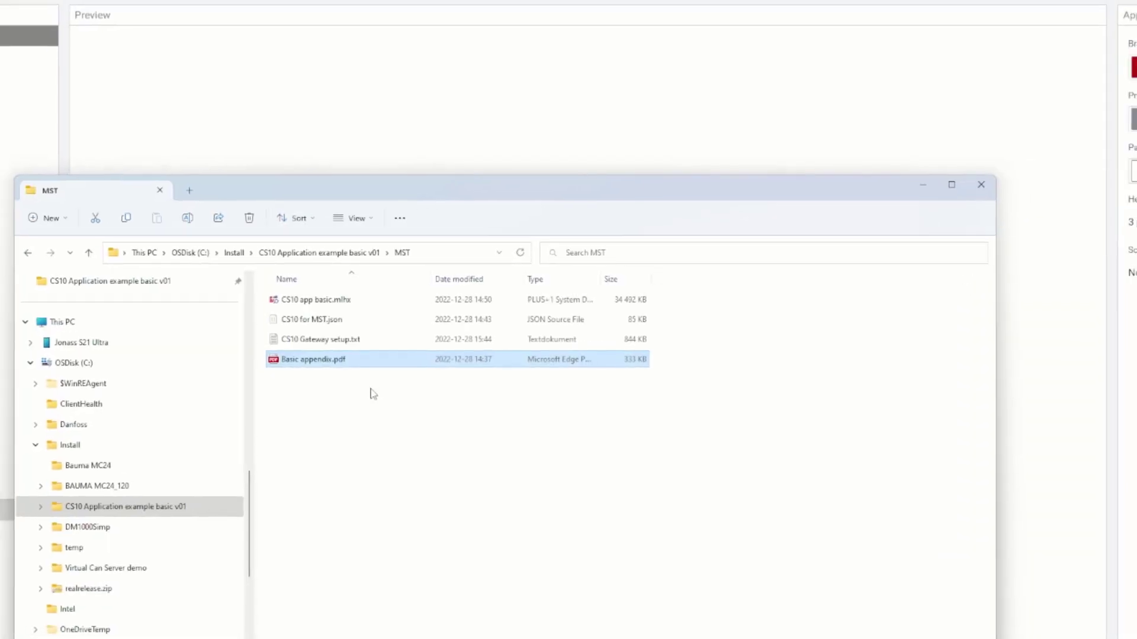
Copy all text of CS10 Gateway setup.txt from Notepad and paste it into My application.
double_click(309, 339)
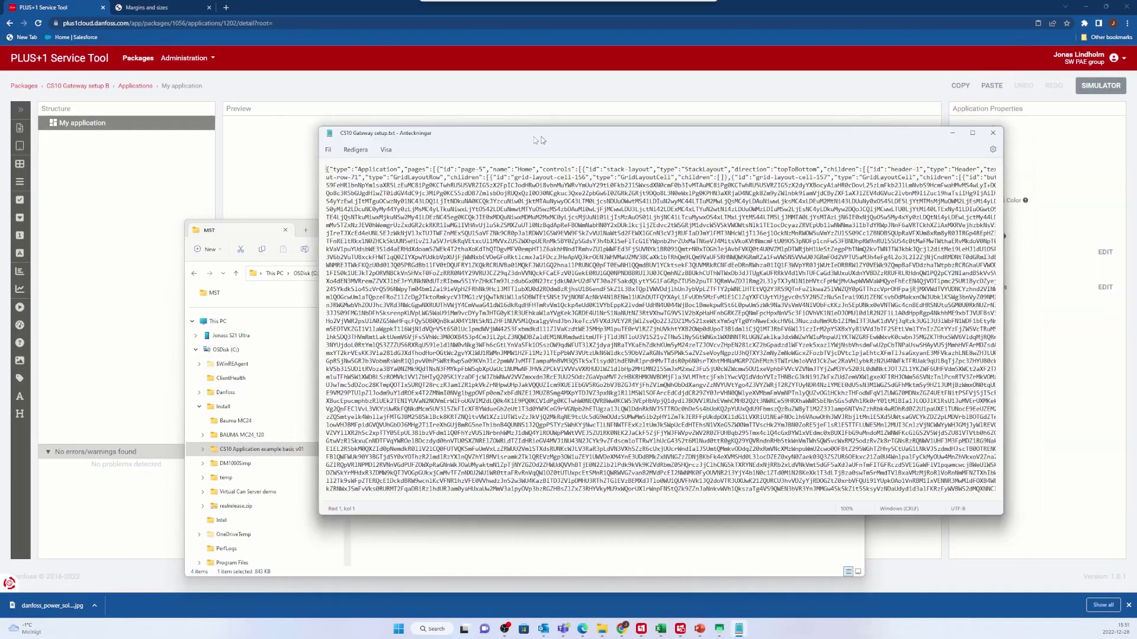
left_click_drag(538, 140, 430, 139)
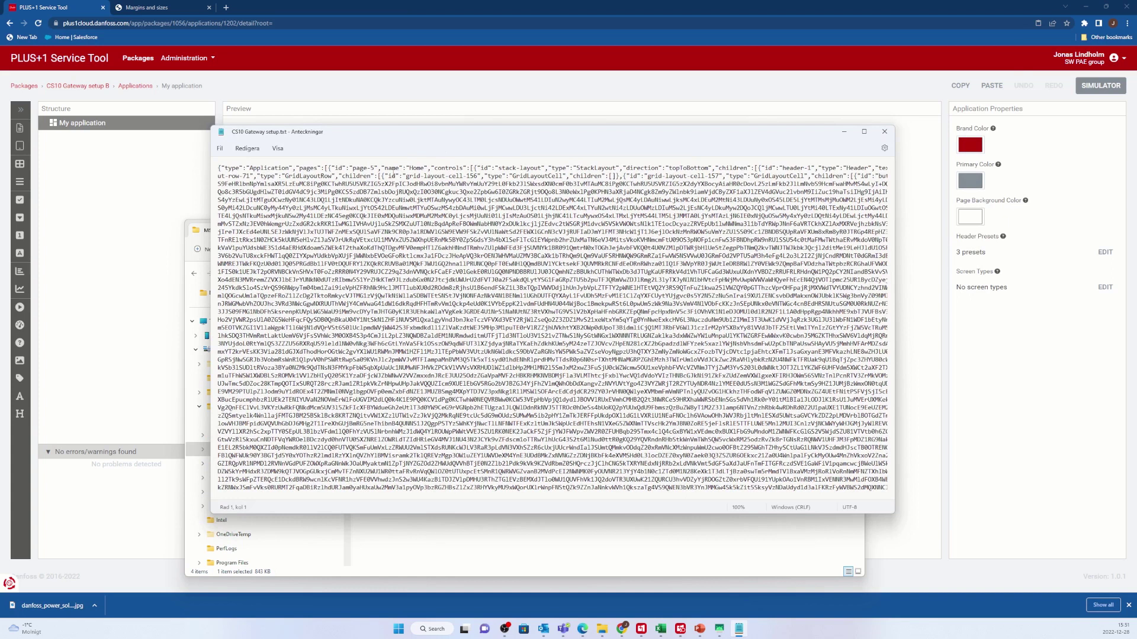
key("ctrl+a")
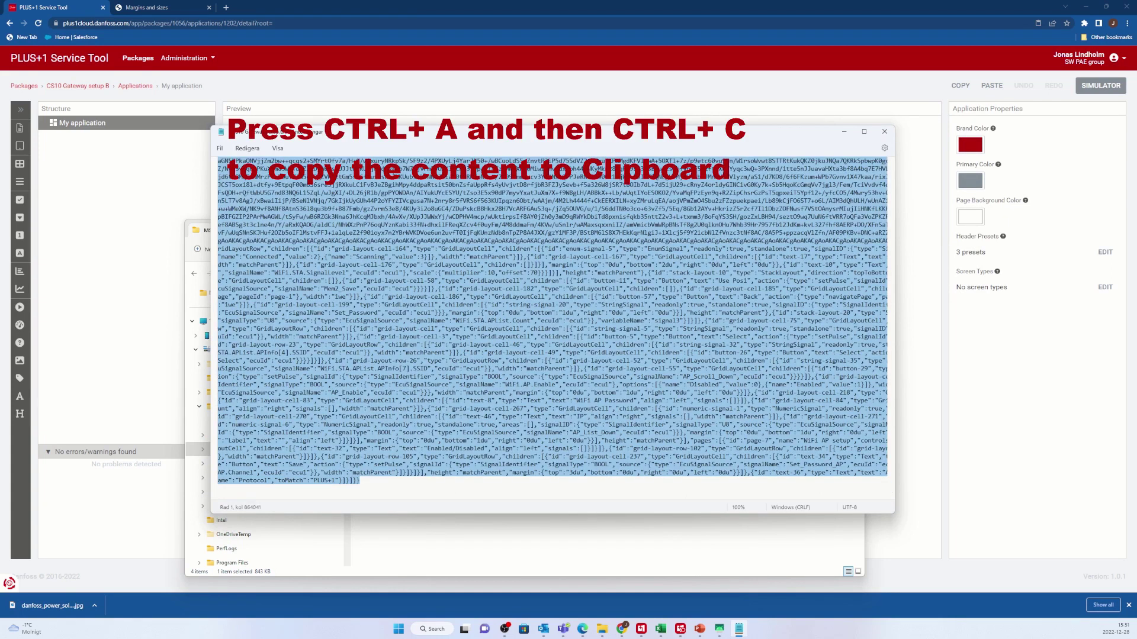
left_click(884, 131)
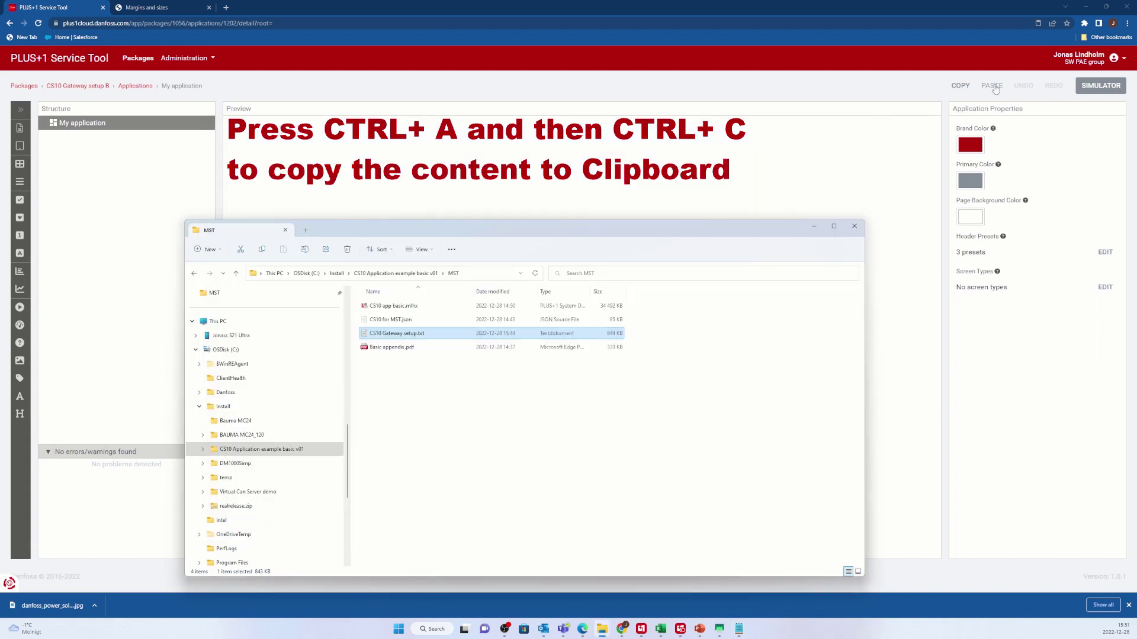
left_click(993, 86)
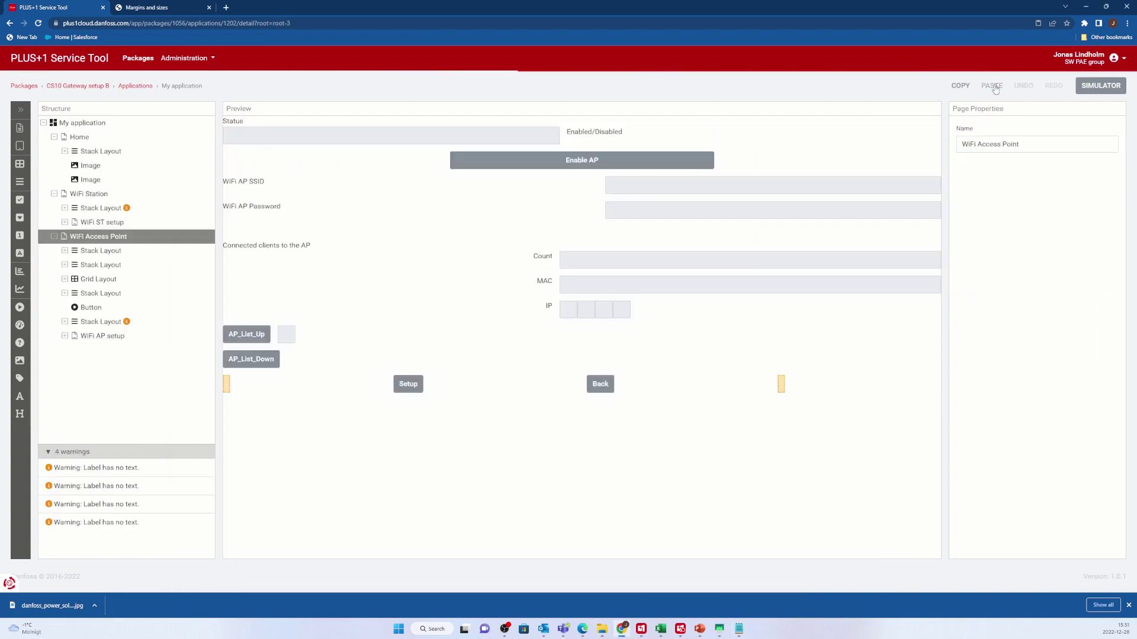
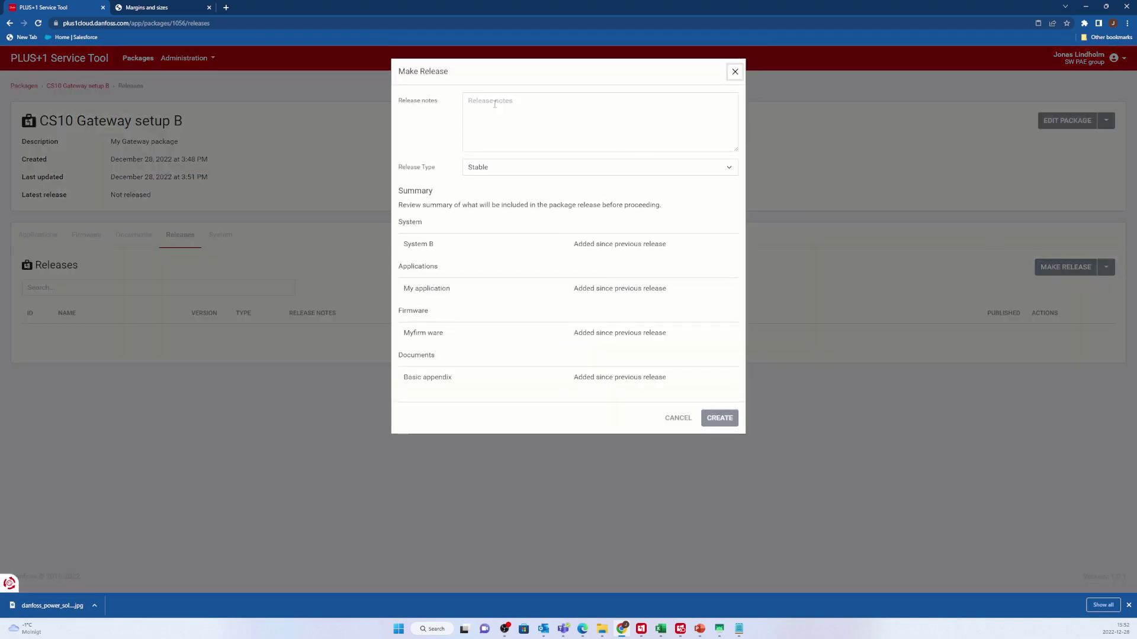
Create a Stable release of CS10 Gateway setup B with release notes 'Your release'.
left_click(517, 110)
type("Y")
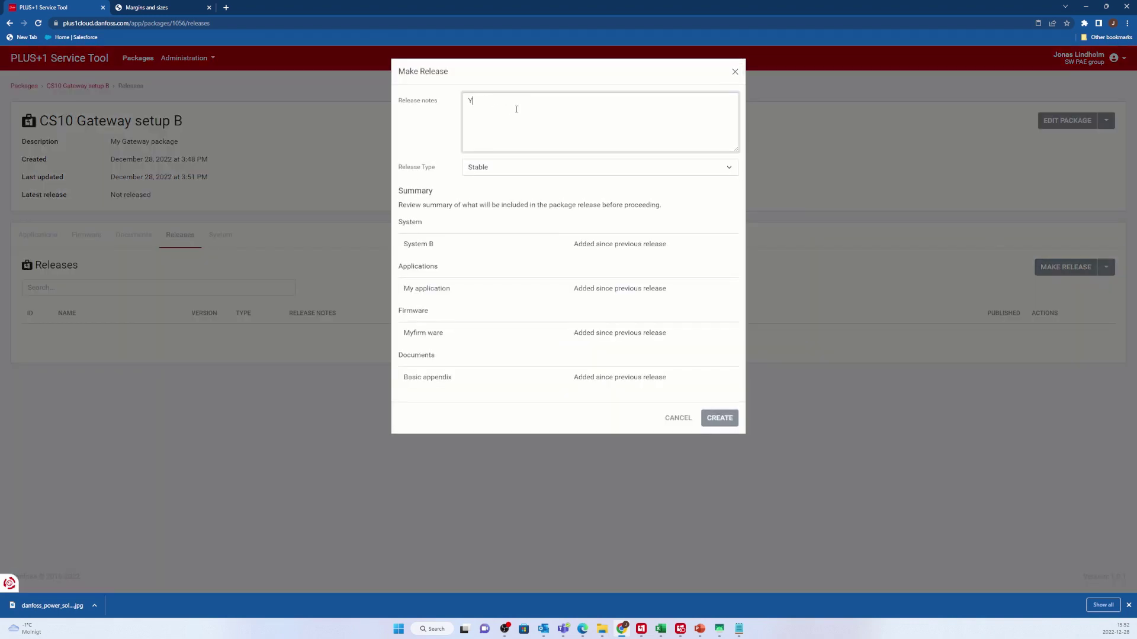
type("our release")
left_click(481, 168)
left_click(480, 182)
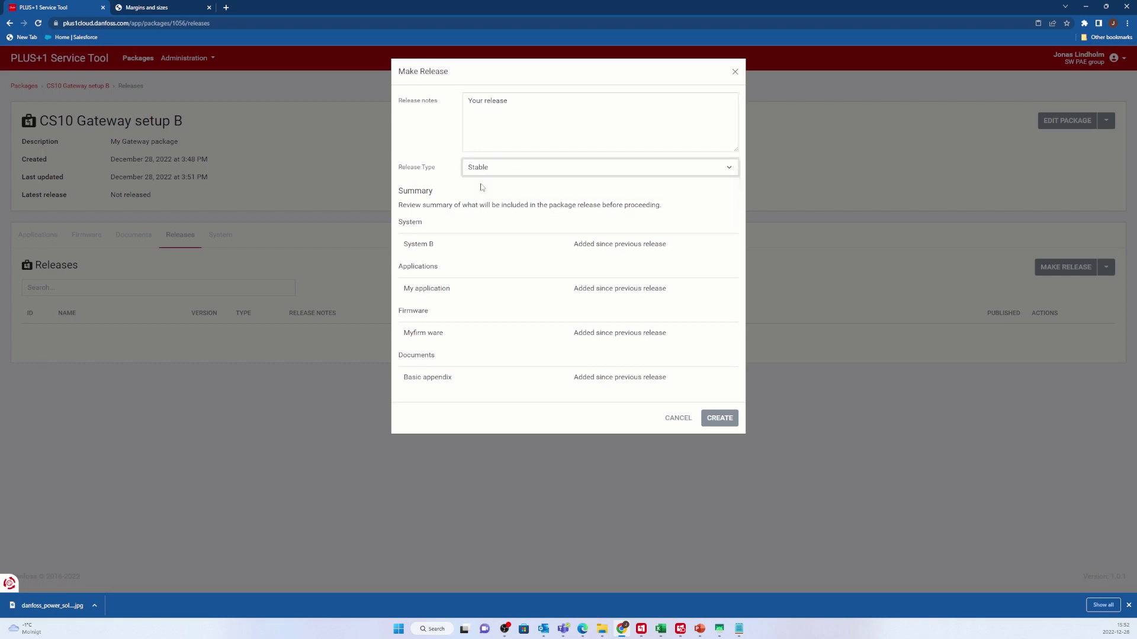
left_click(718, 418)
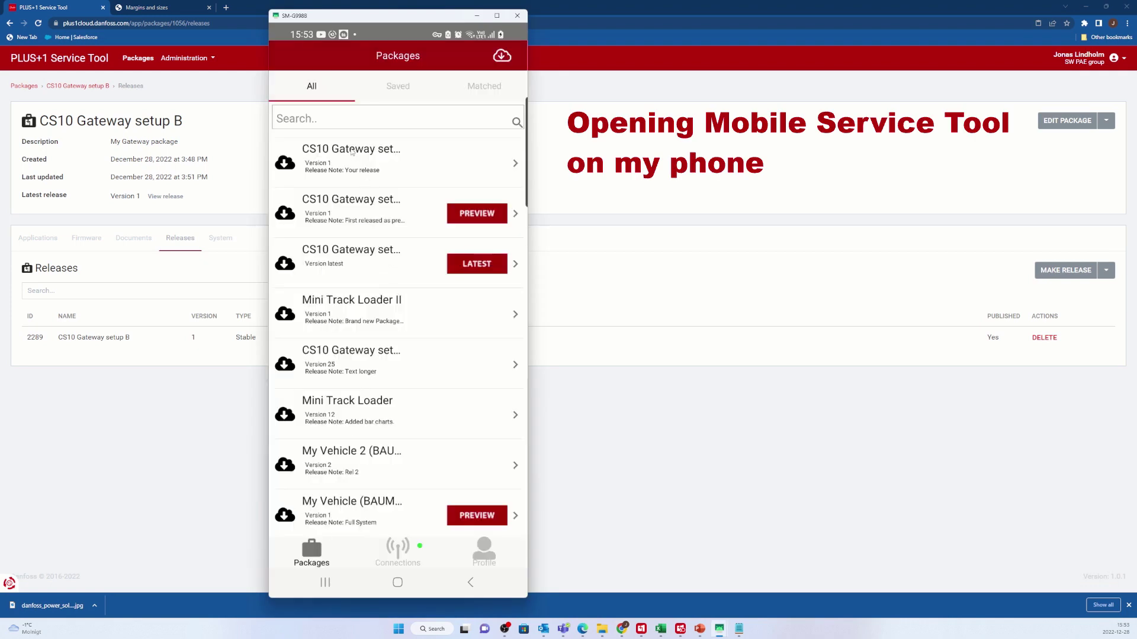
Launch My application from the first CS10 Gateway package's Applications list on the phone.
left_click(513, 165)
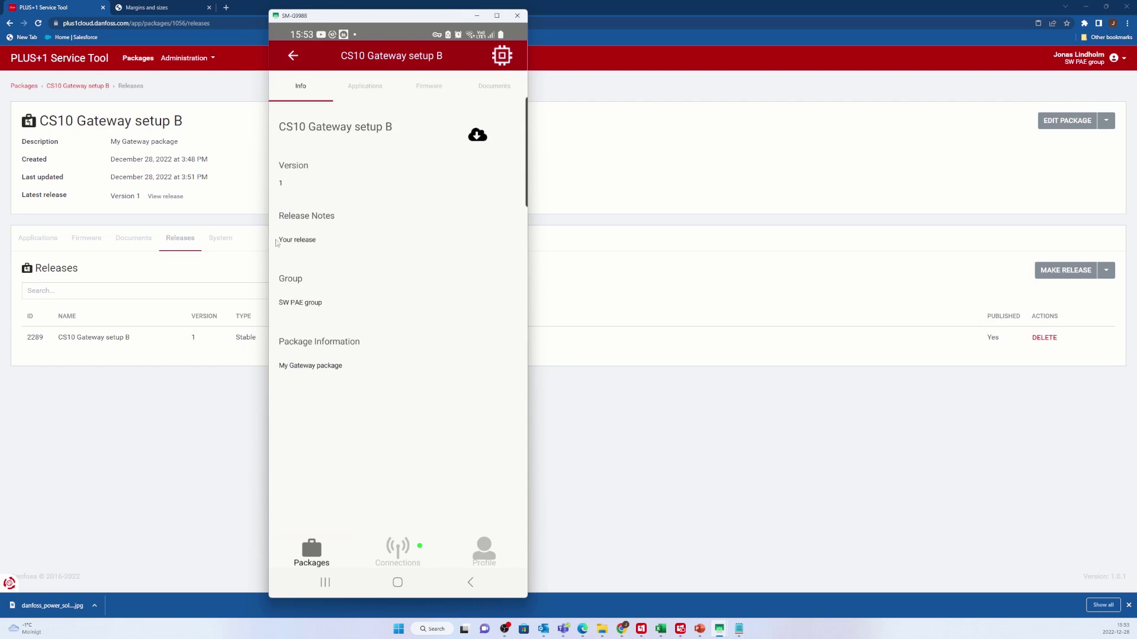
left_click(365, 87)
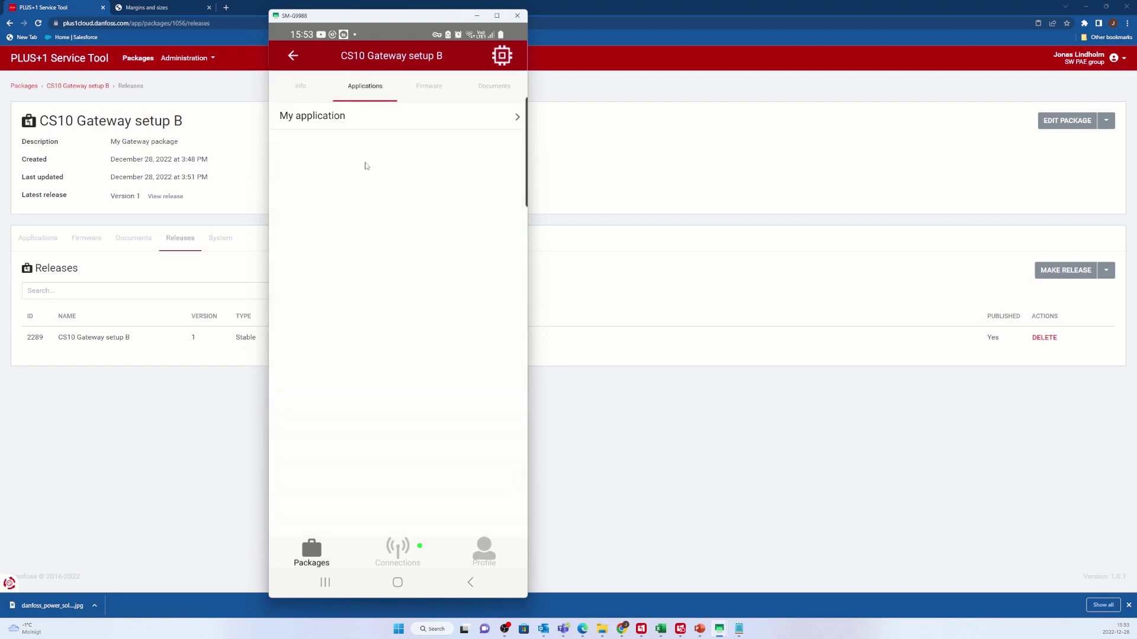
left_click(314, 116)
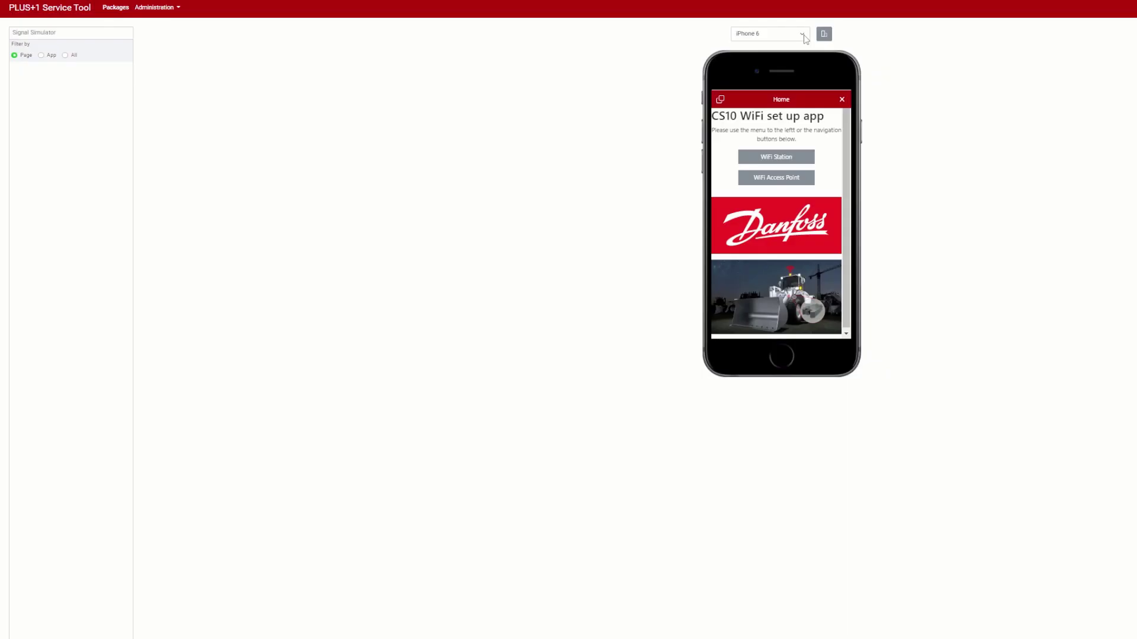
Preview the app on an iPad mini and then on a Samsung Galaxy Tab 3.
left_click(801, 33)
left_click(806, 37)
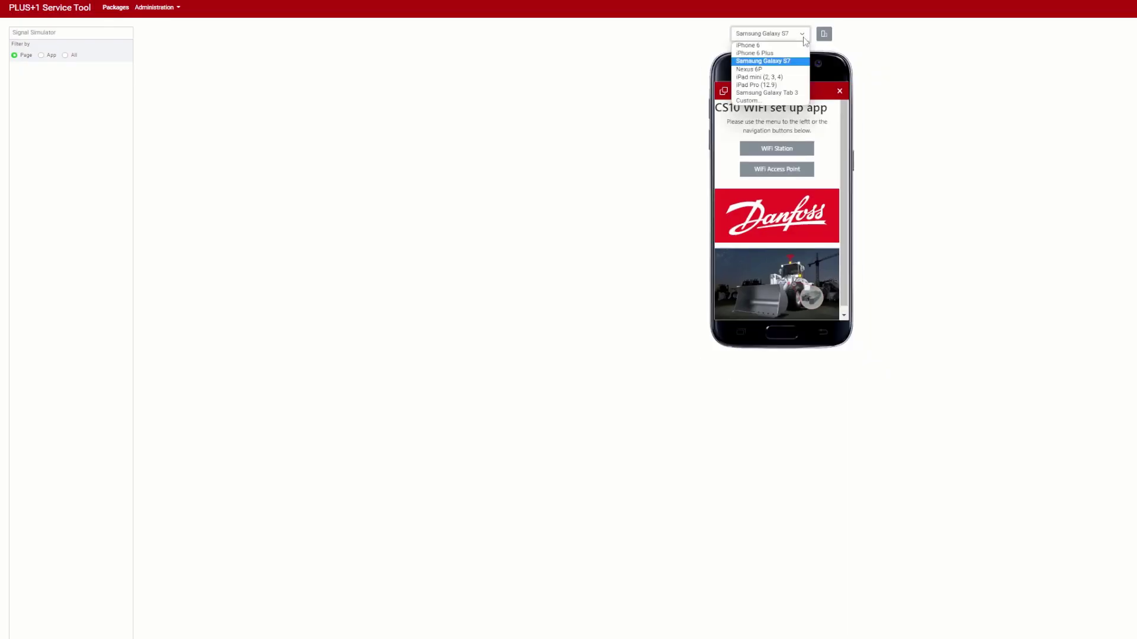
left_click(786, 75)
left_click(804, 37)
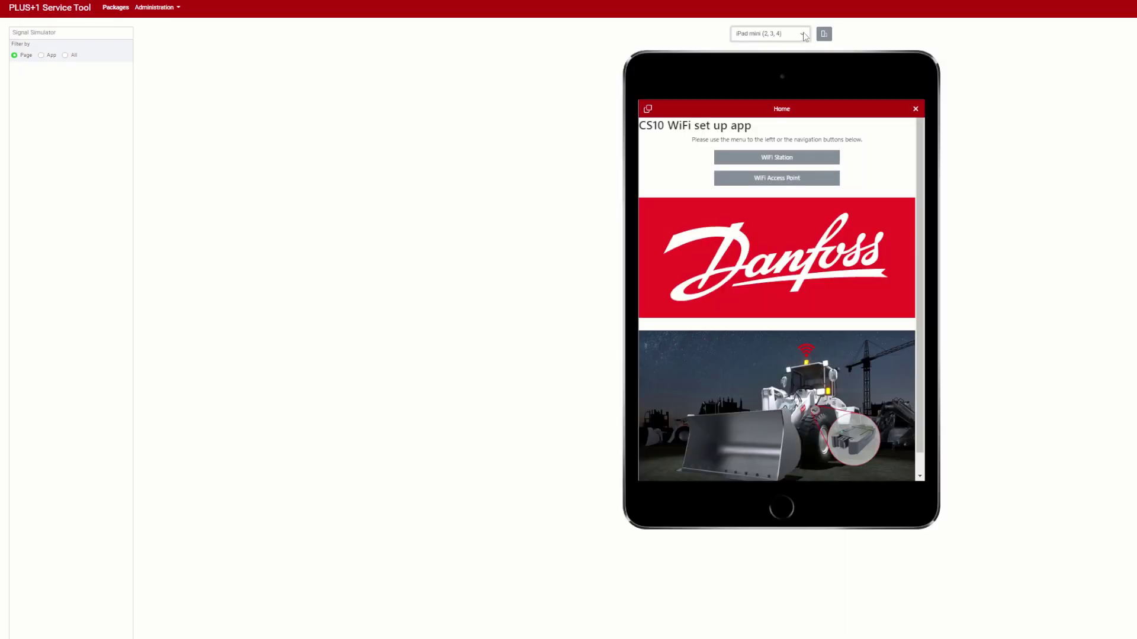
left_click(793, 97)
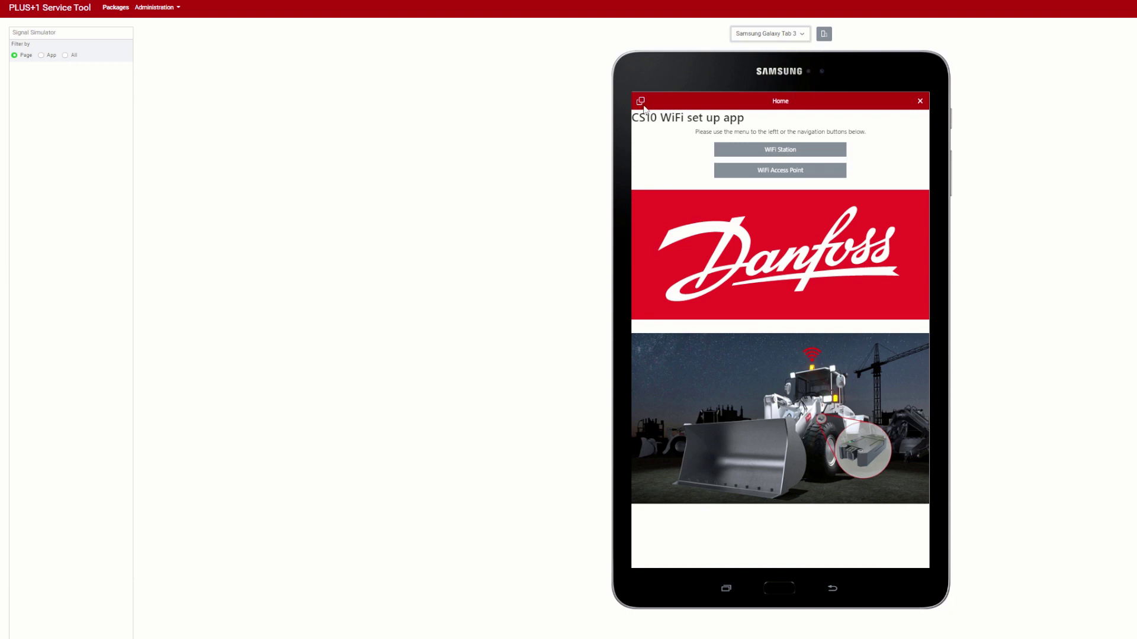
Show the WiFi Station page in the preview and switch the device back to iPhone 6.
left_click(771, 155)
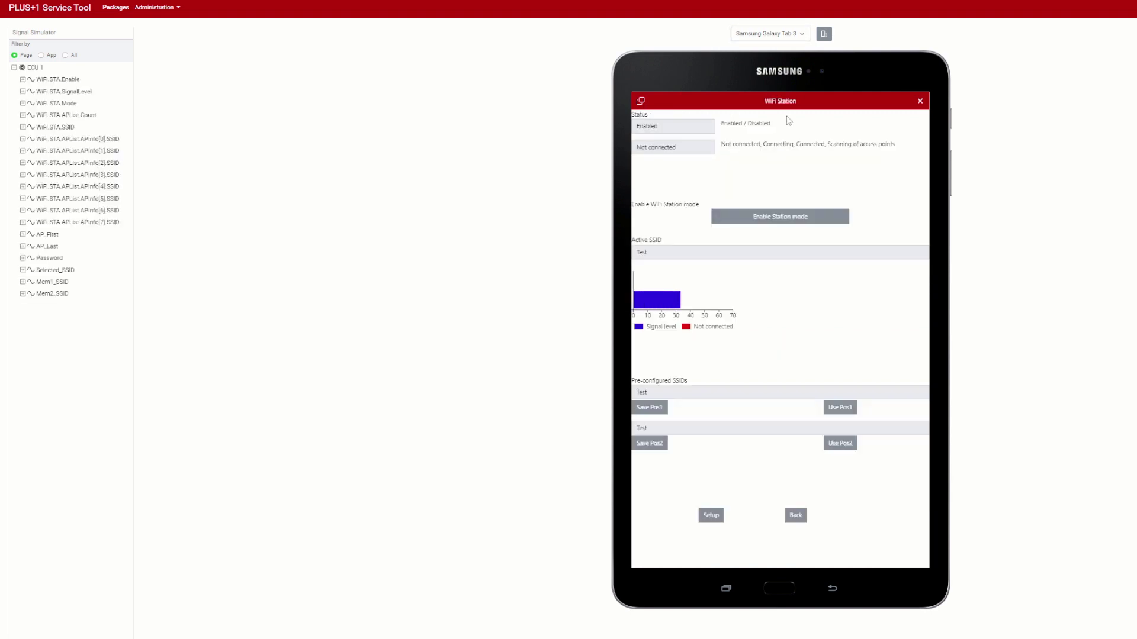
left_click(801, 34)
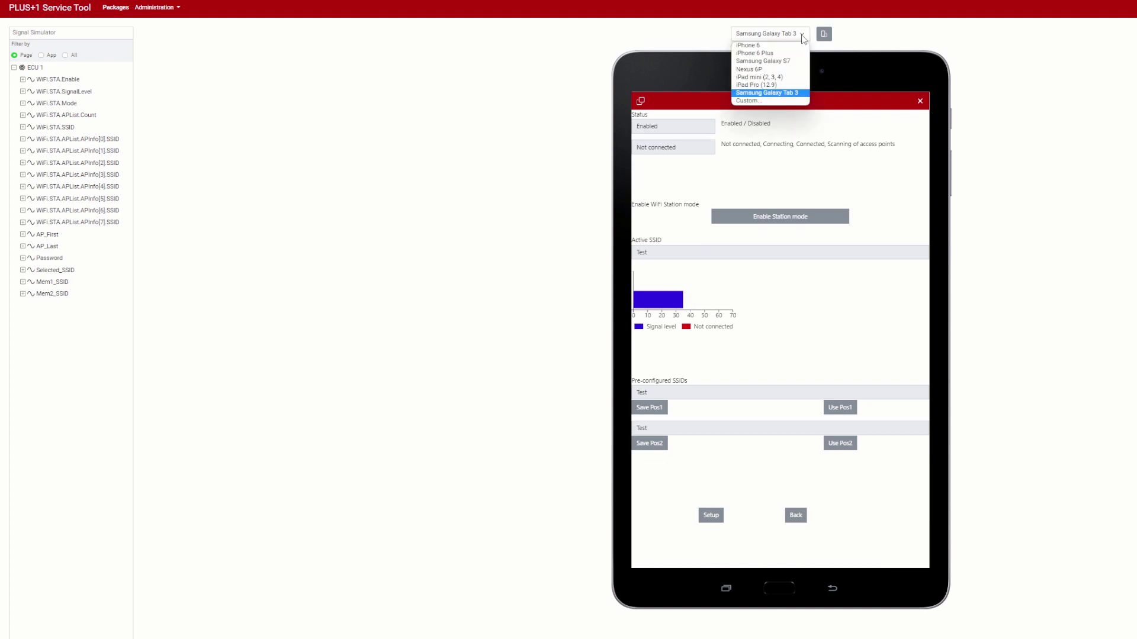
left_click(772, 46)
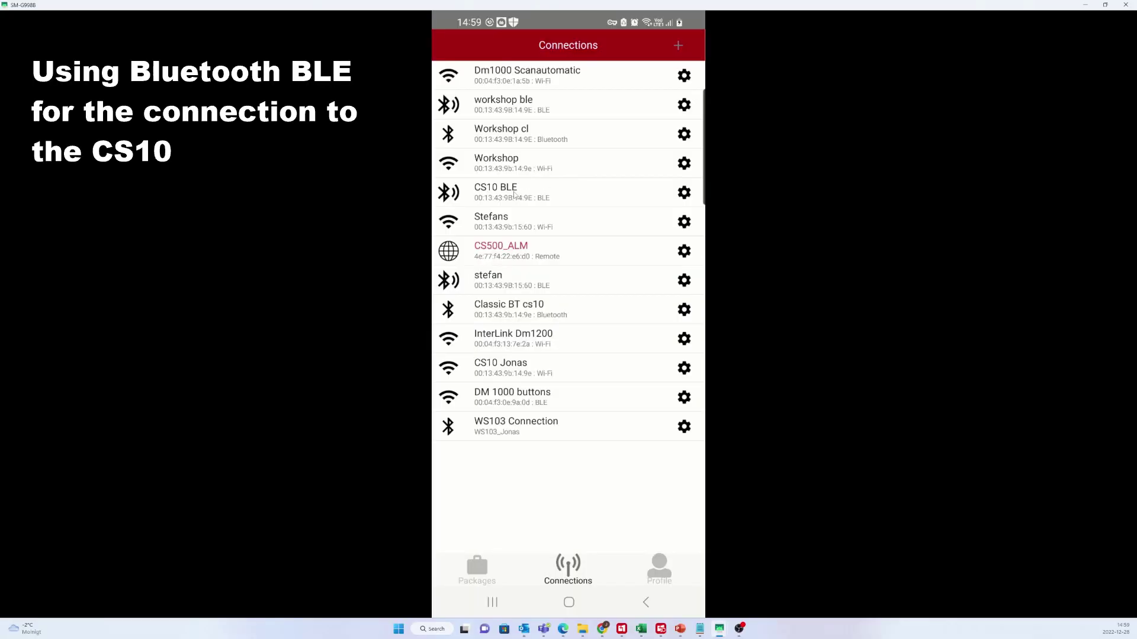
Connect to CS10 BLE and launch CS10 Gateway setup from matched package CS10 Gateway setup A.
left_click(514, 194)
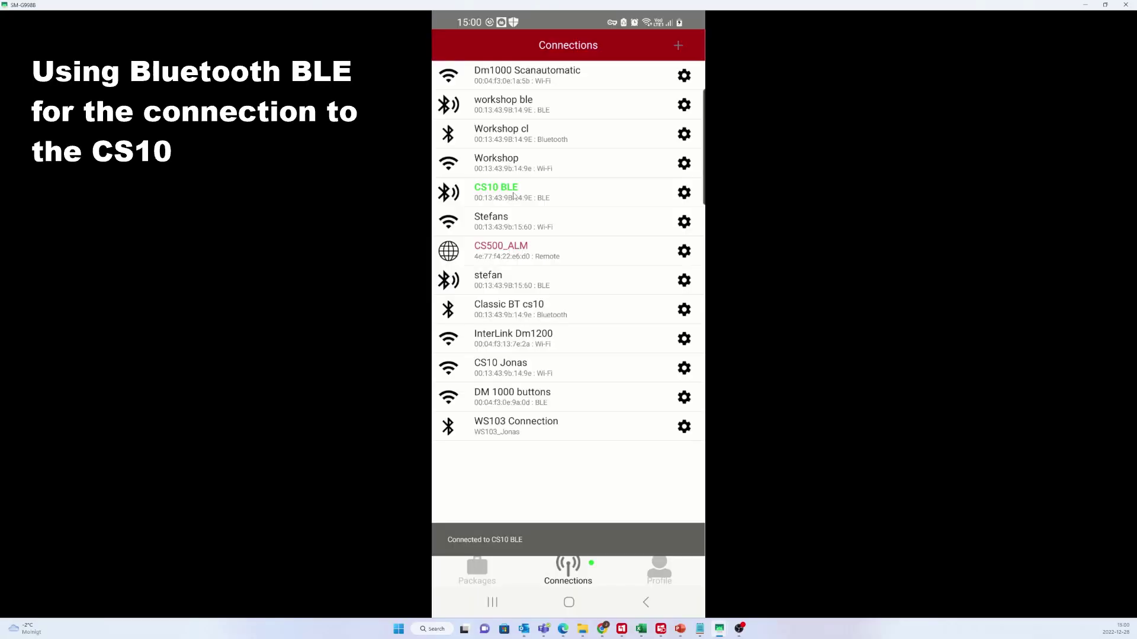
left_click(481, 574)
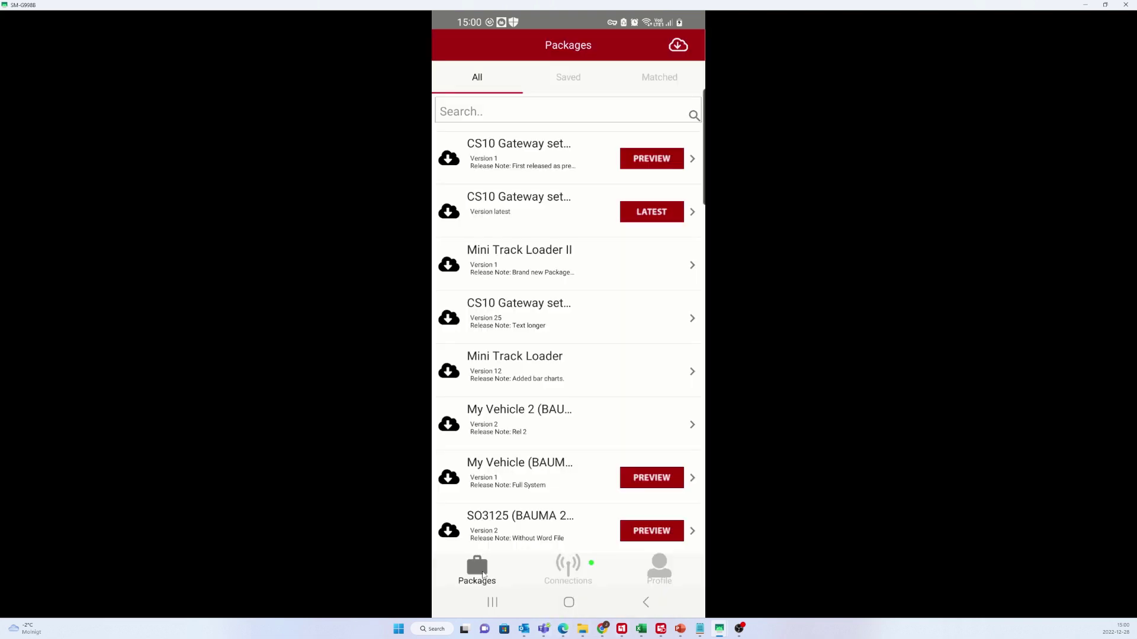
left_click(661, 83)
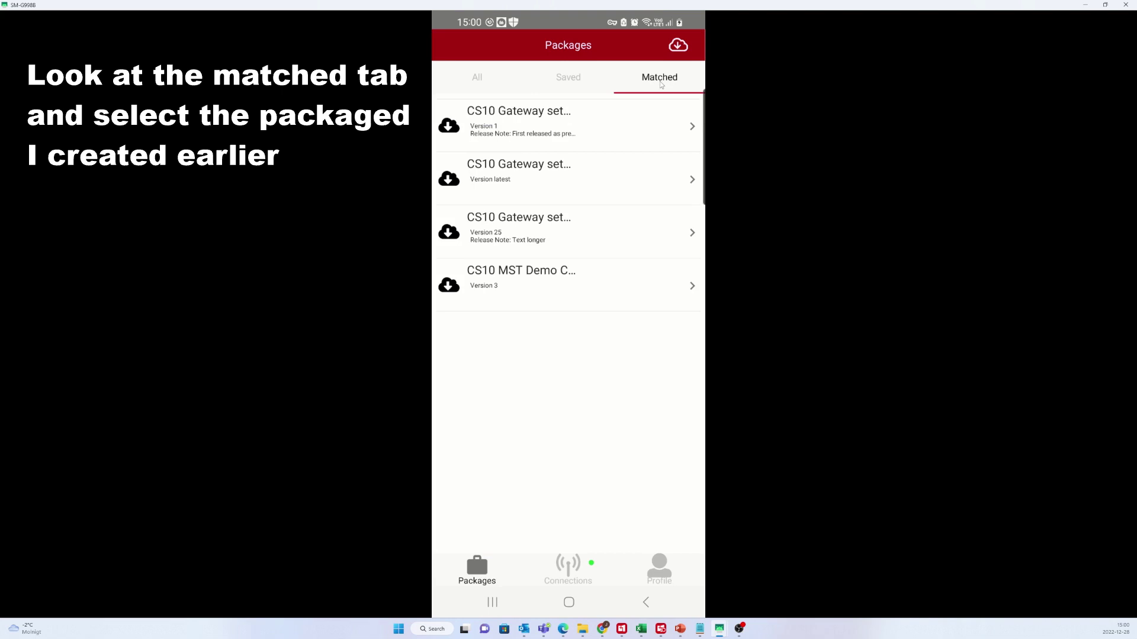
left_click(552, 128)
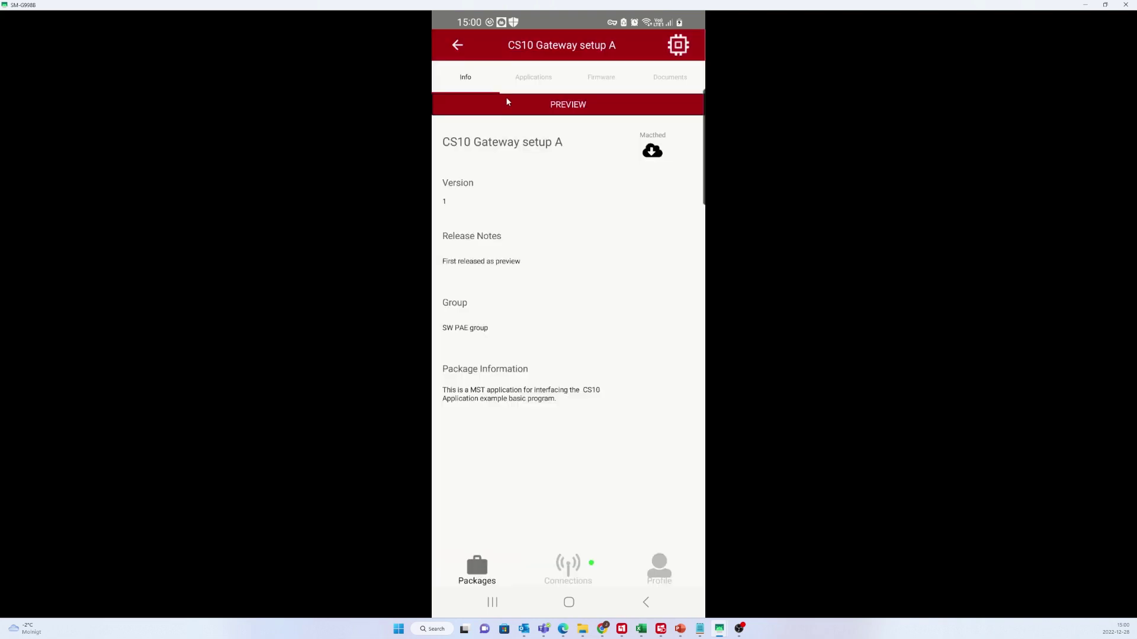
left_click(523, 82)
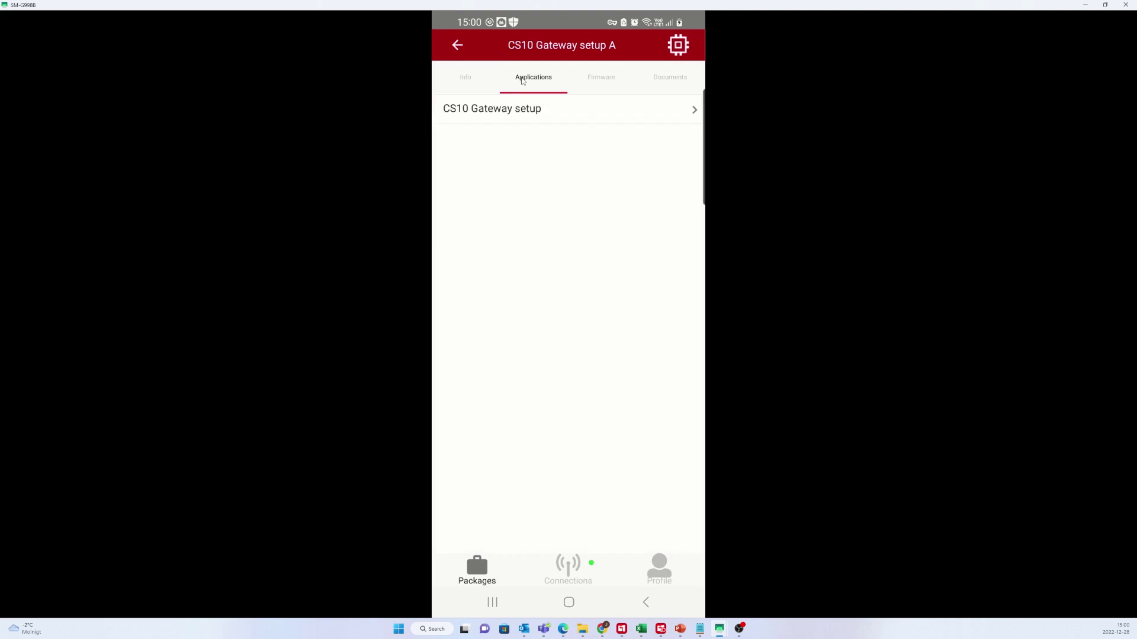
left_click(501, 114)
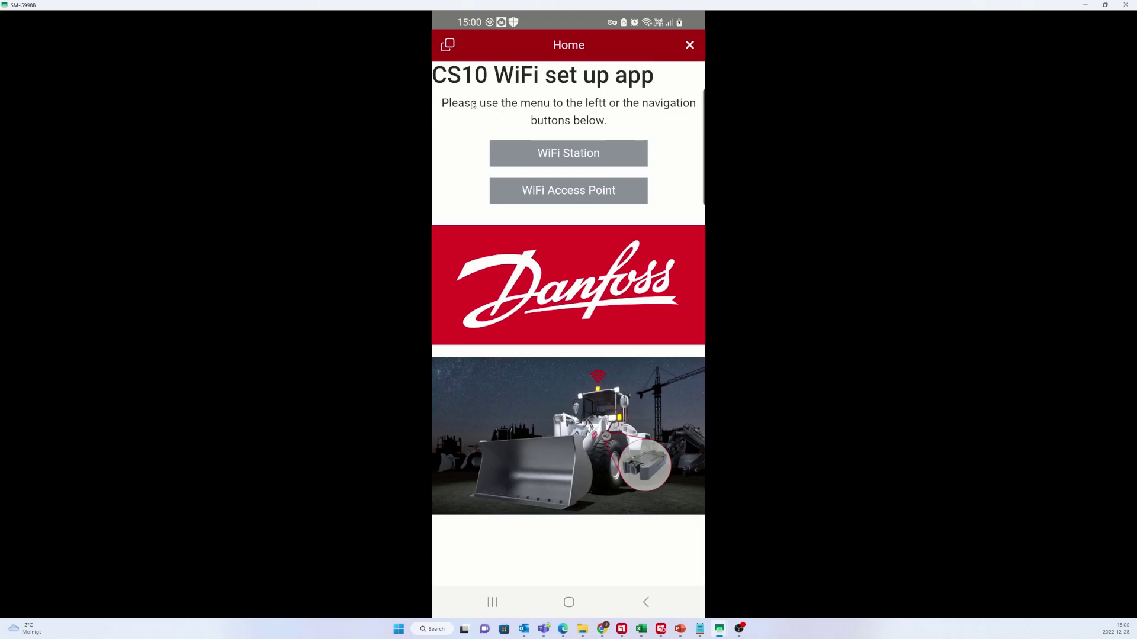
Open WiFi Station setup and scan, listing 18 available access points.
left_click(546, 157)
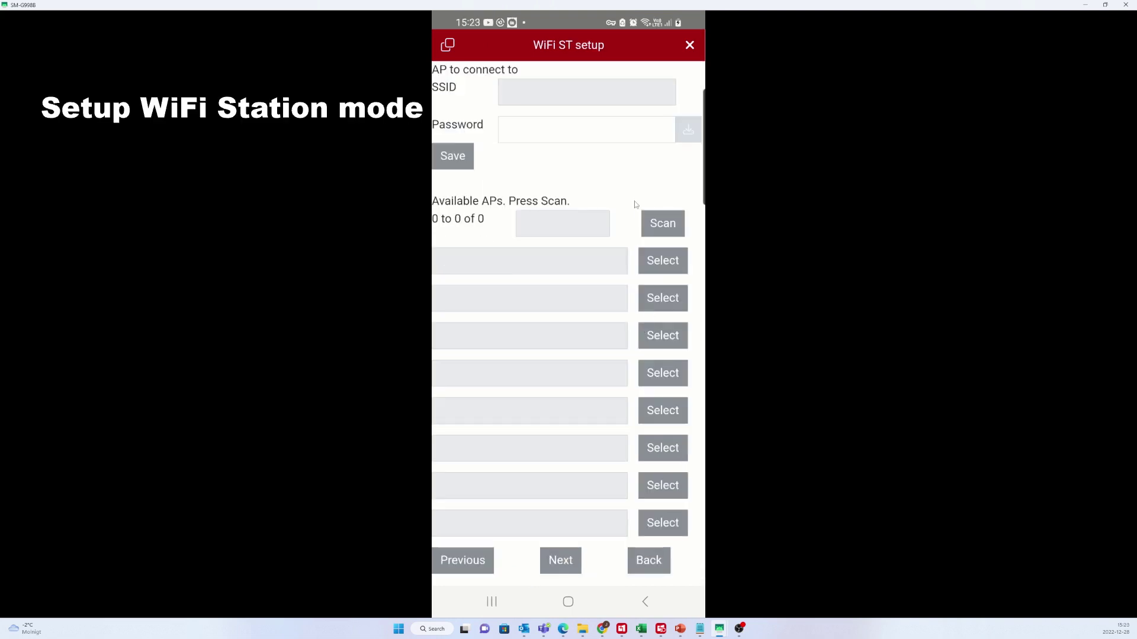
left_click(666, 227)
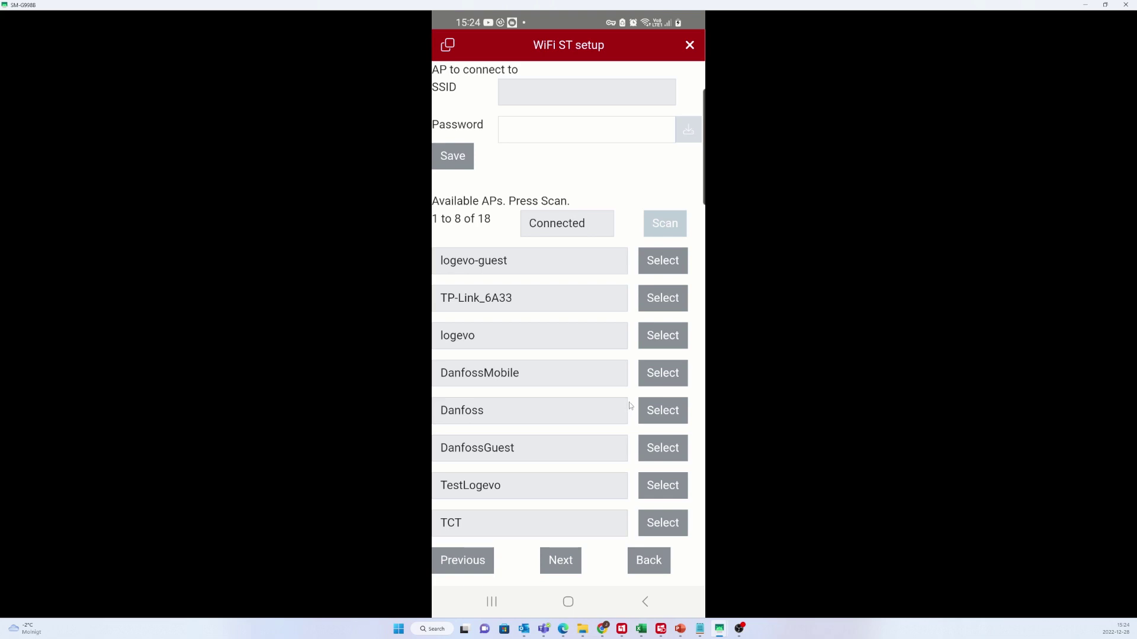
Pick Danfoss as the station SSID, enter its password, and save both to the CS10.
left_click(677, 413)
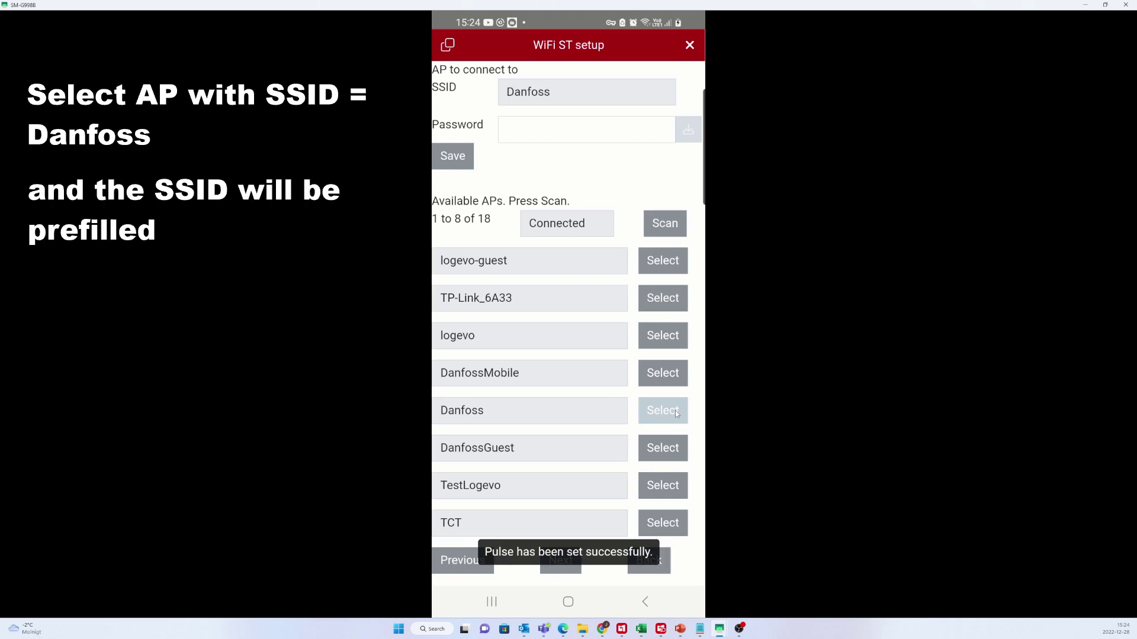
left_click(519, 136)
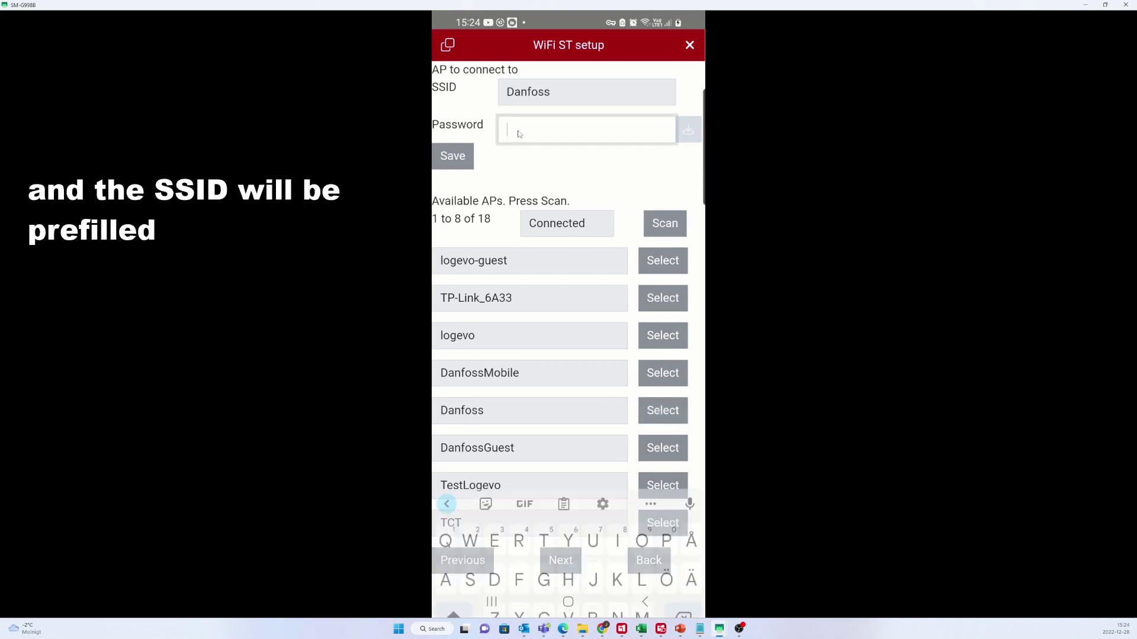
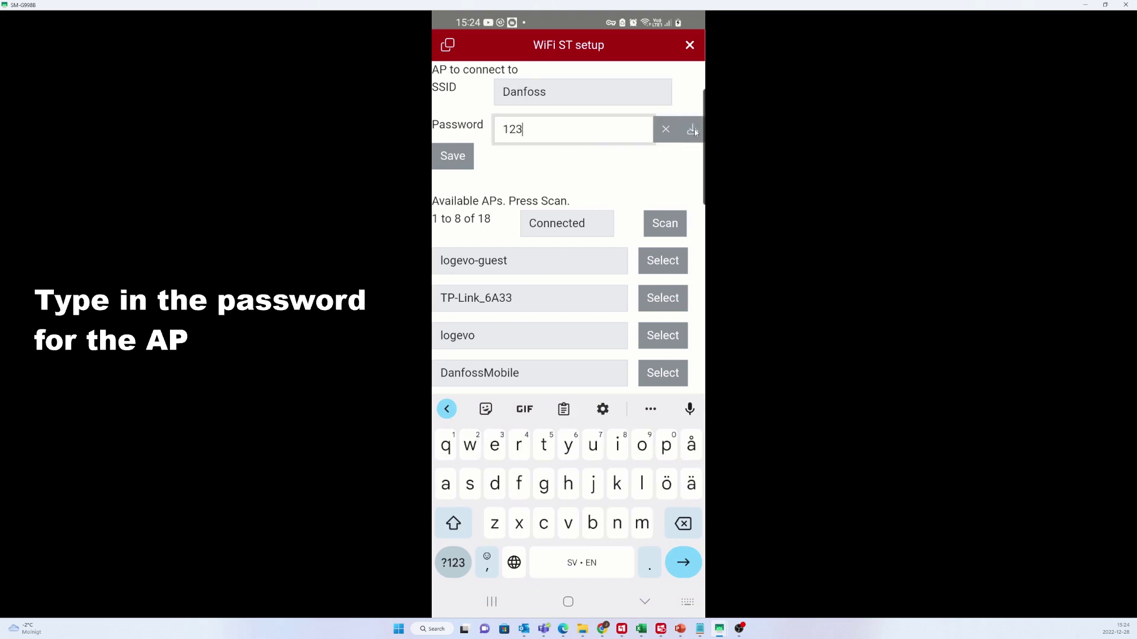
left_click(693, 130)
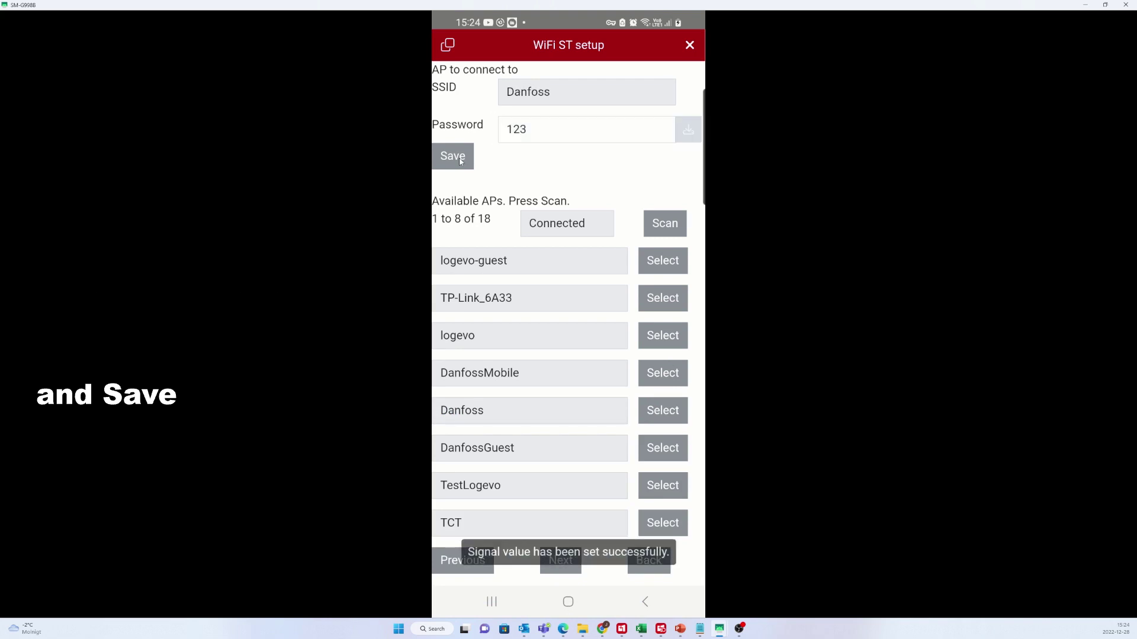
left_click(460, 161)
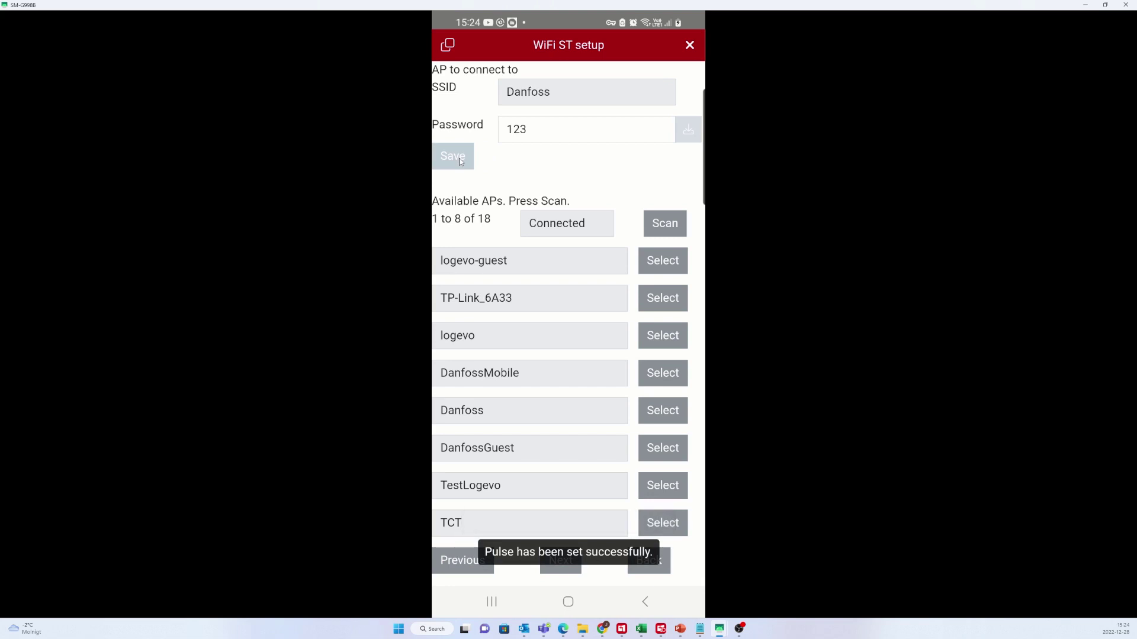
Page through the access point list, then return to the WiFi Station status page.
left_click(566, 564)
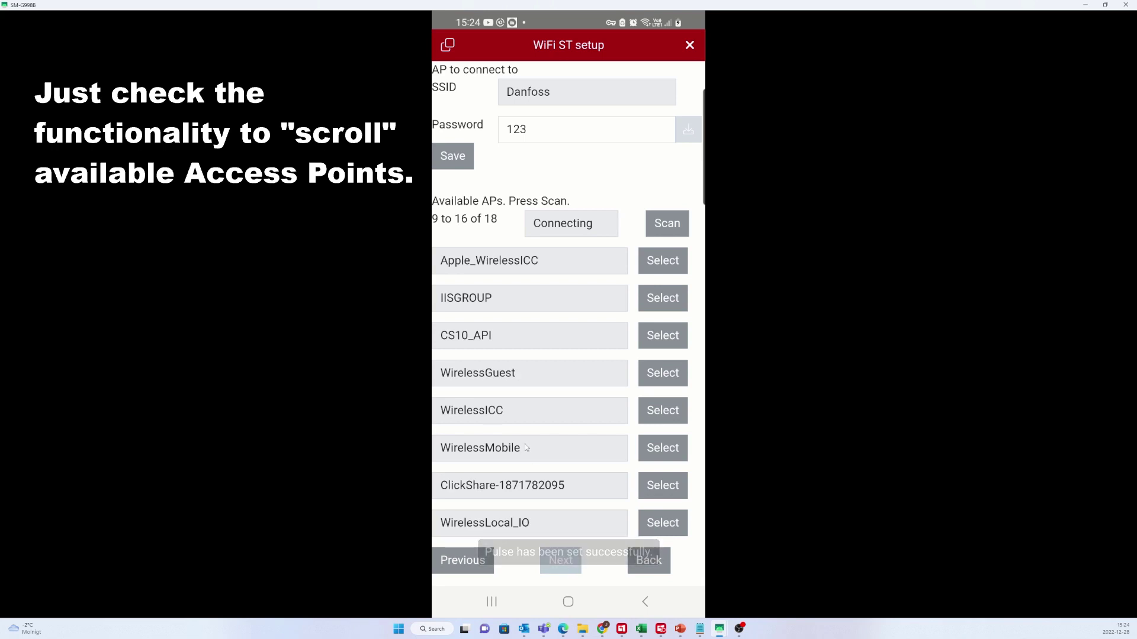
left_click(566, 562)
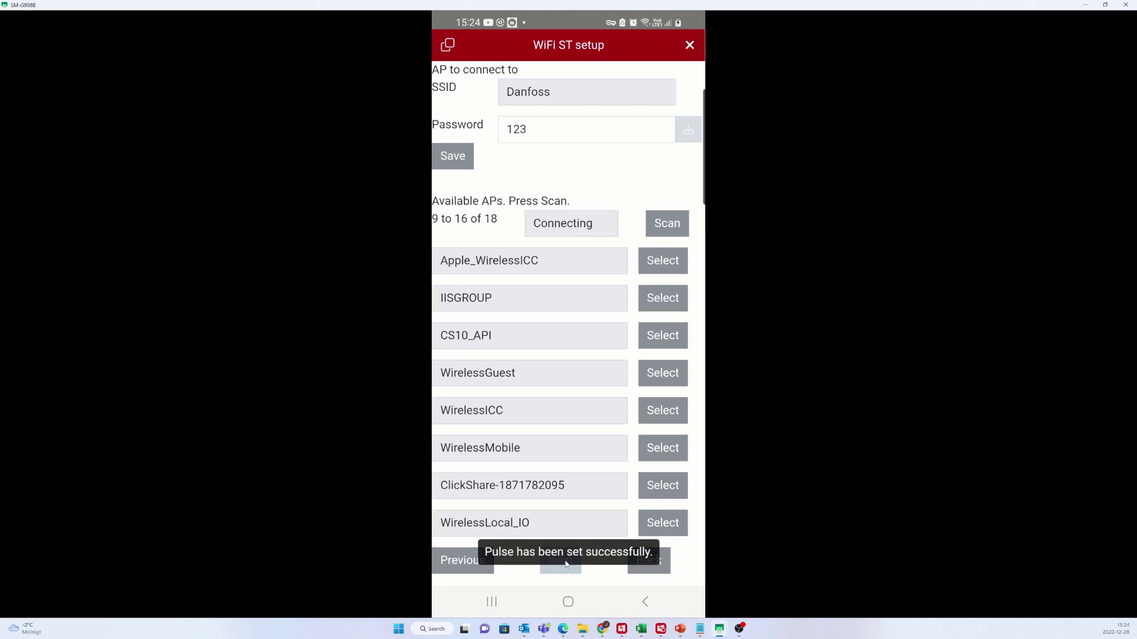
left_click(565, 562)
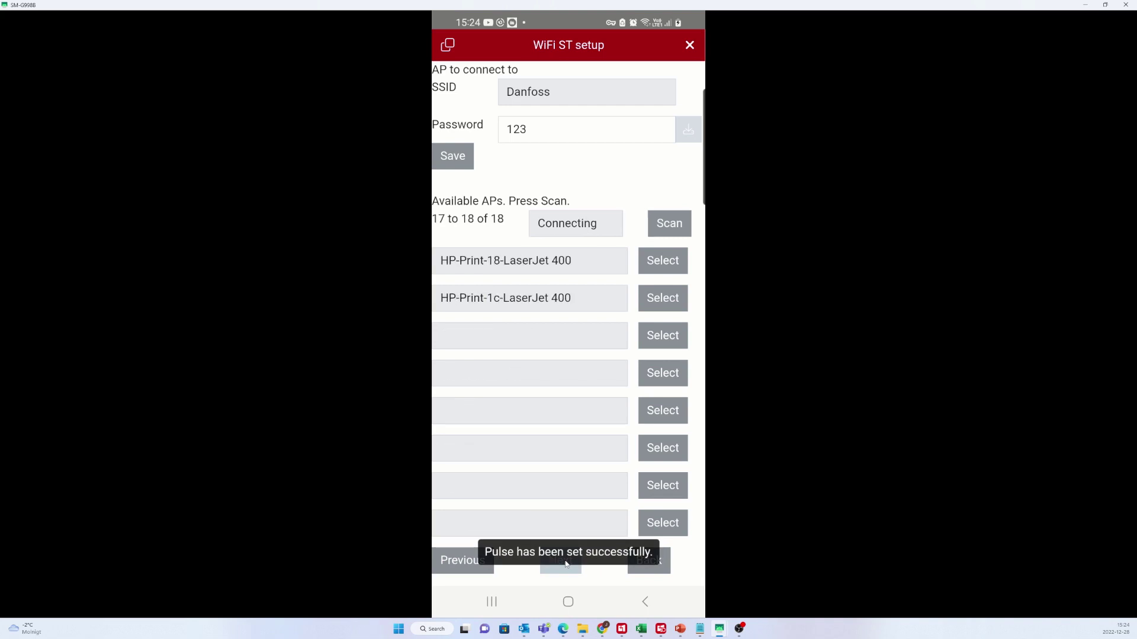
left_click(443, 558)
left_click(659, 564)
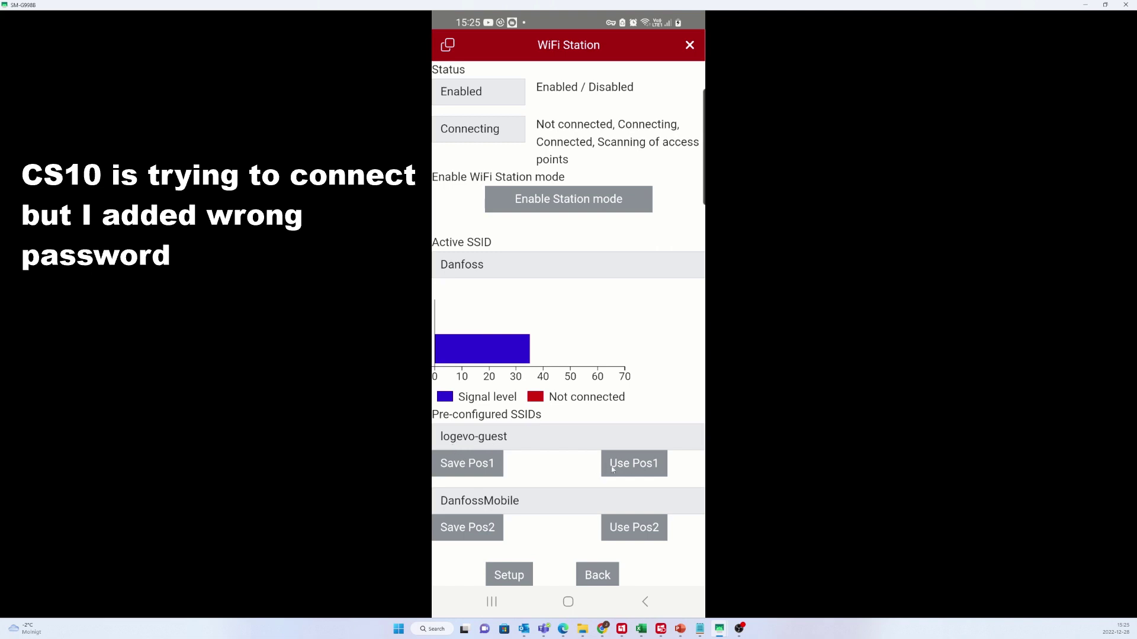
Connect the CS10 to preset Position 1 (logevo-guest) and save it as Position 2.
left_click(649, 467)
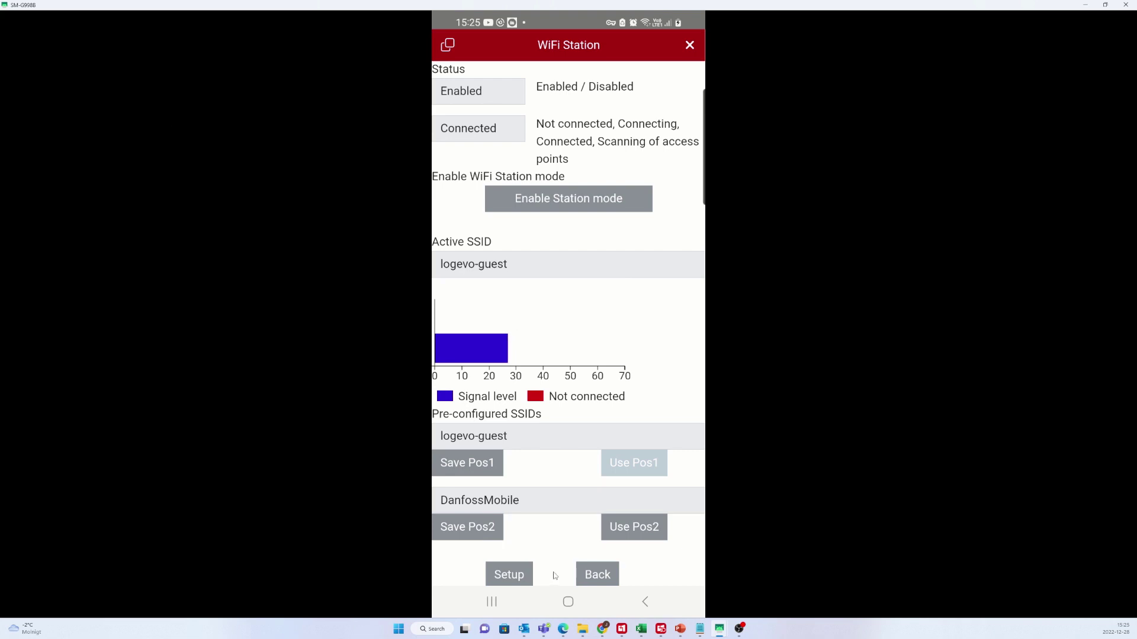
left_click(466, 528)
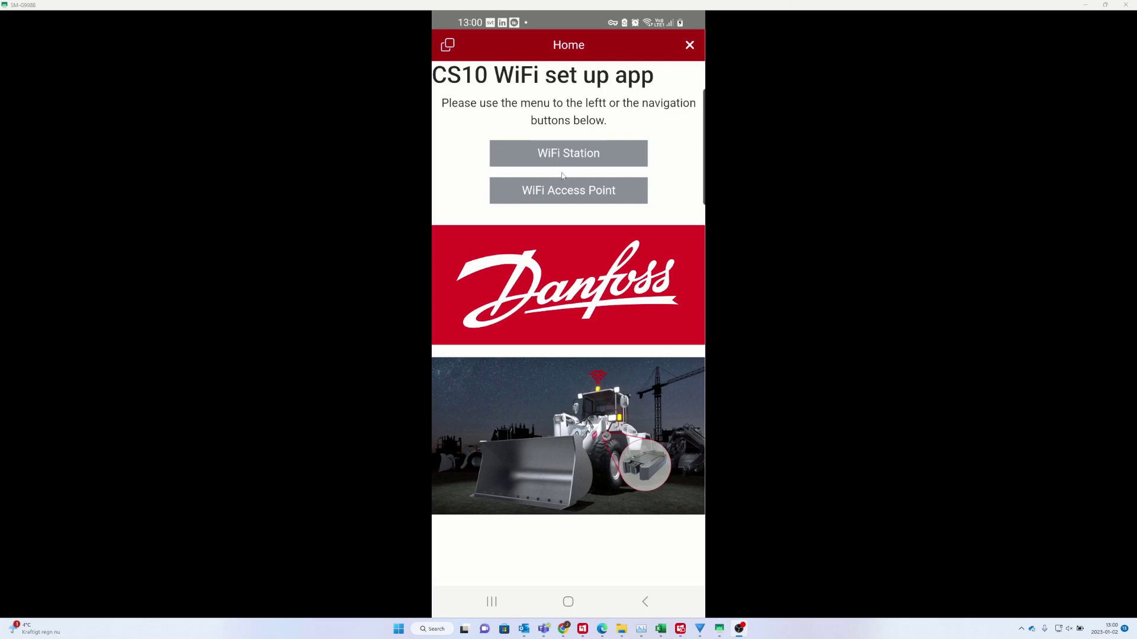
Change the access point channel from 5 GHz 44 to 5 GHz 40 and apply it.
left_click(566, 195)
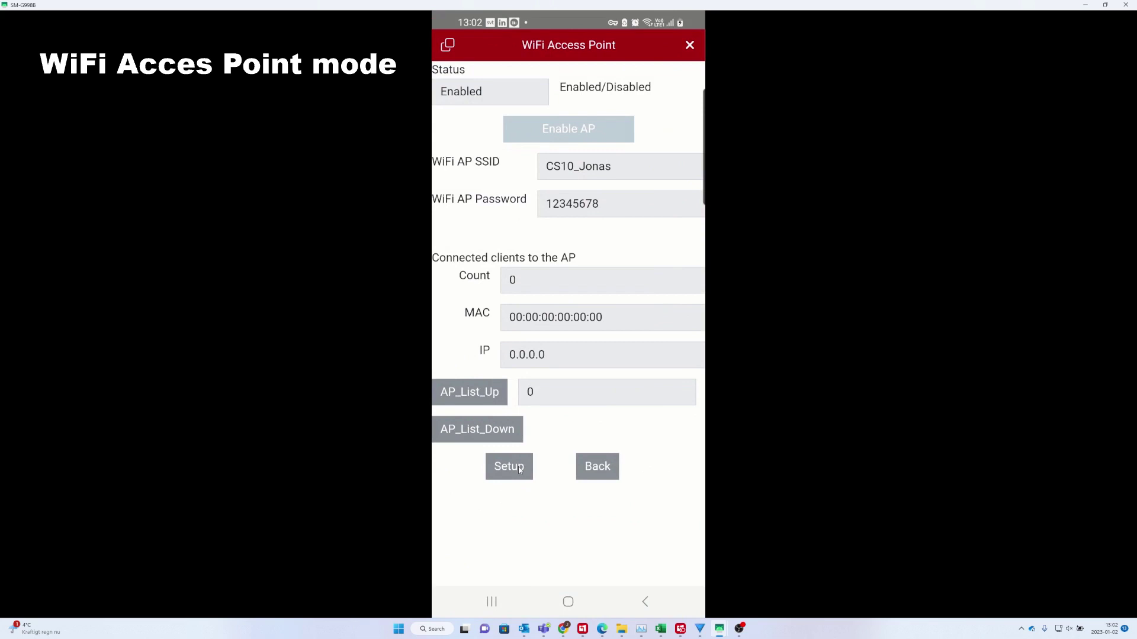
left_click(519, 469)
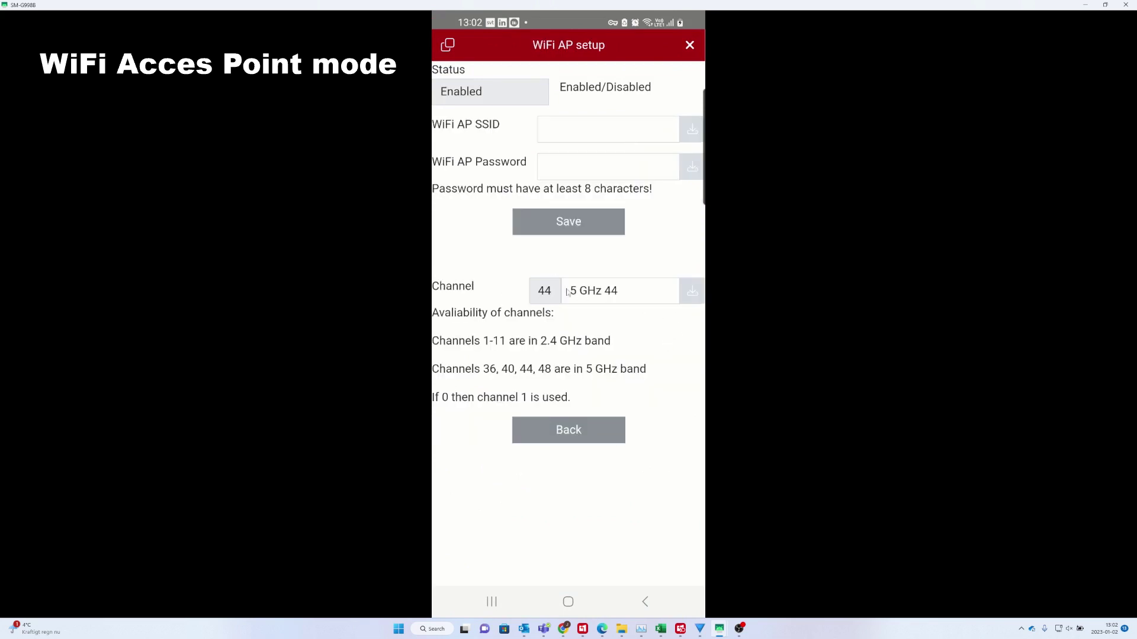
left_click(650, 296)
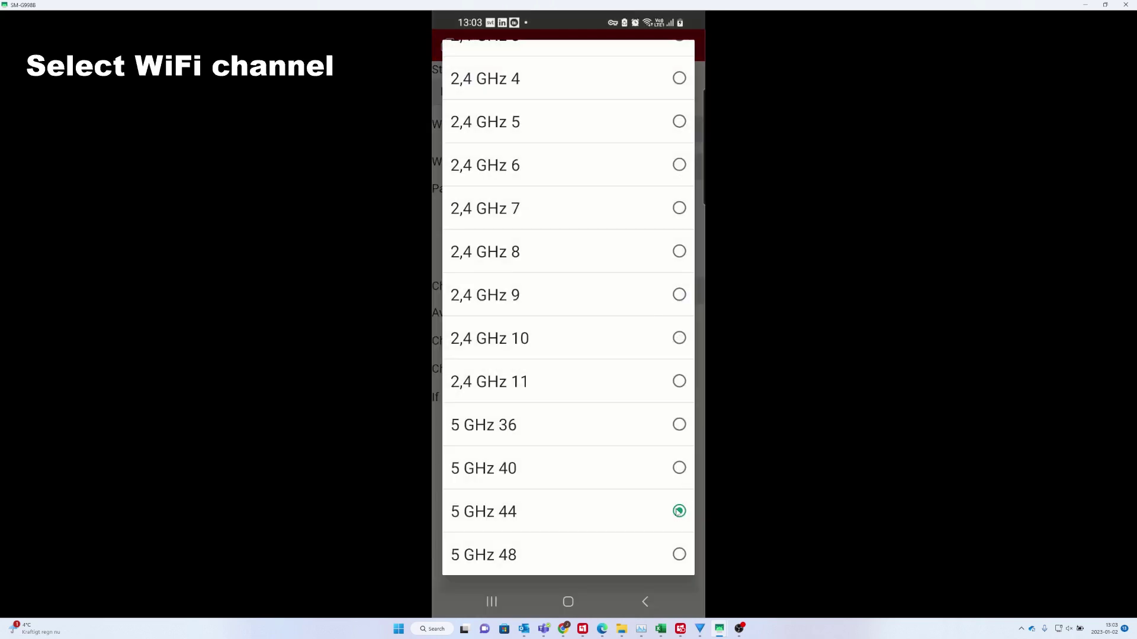
left_click(680, 469)
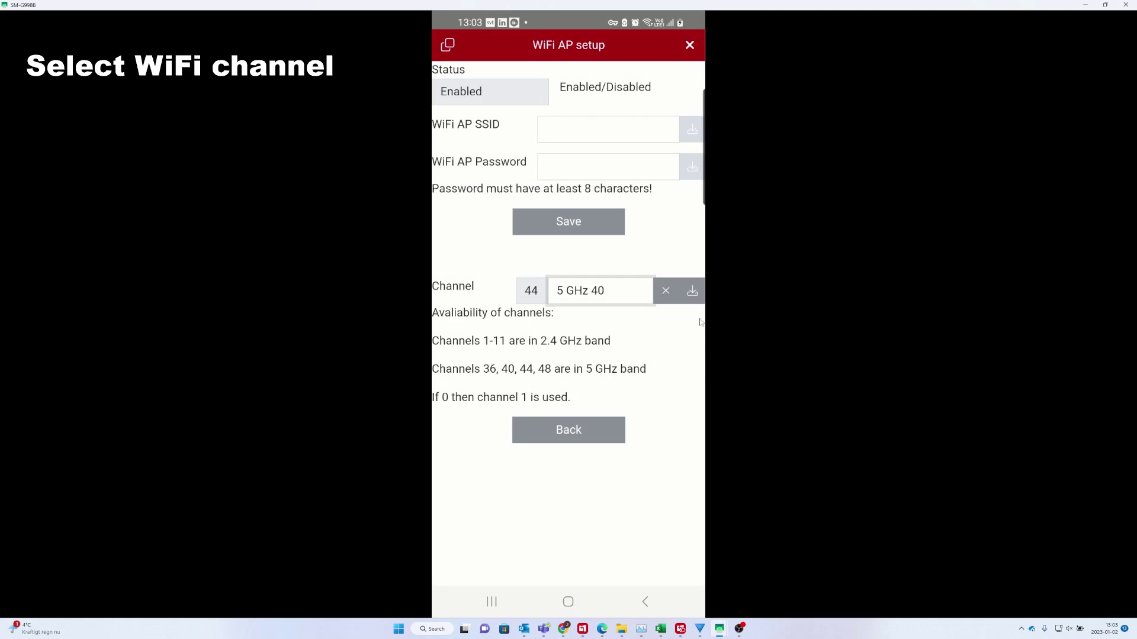
left_click(696, 294)
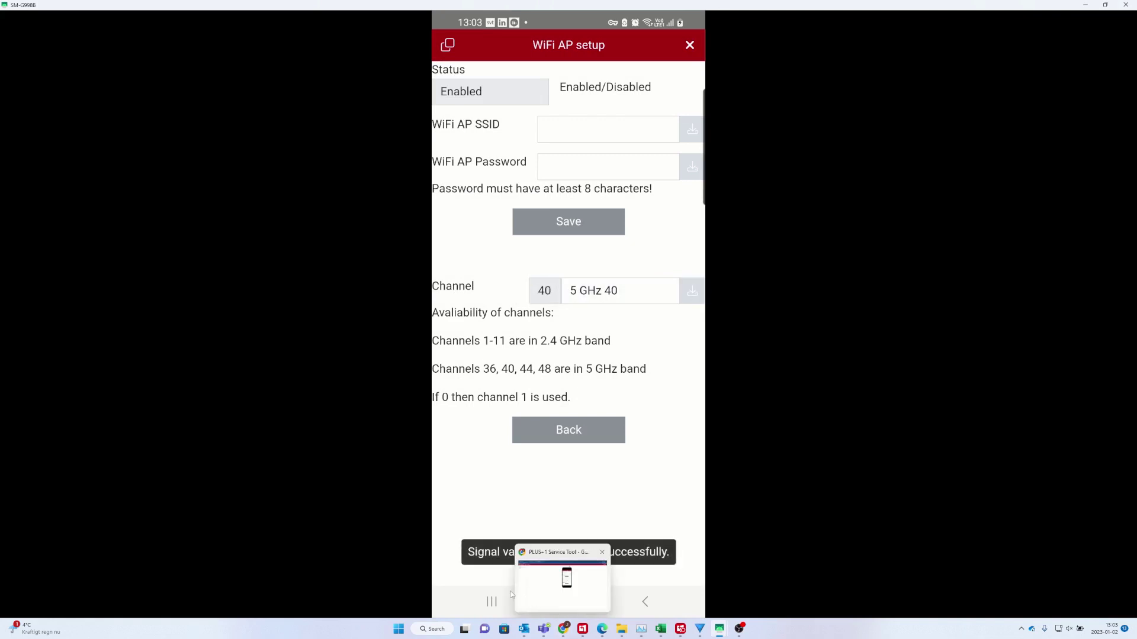
left_click(491, 601)
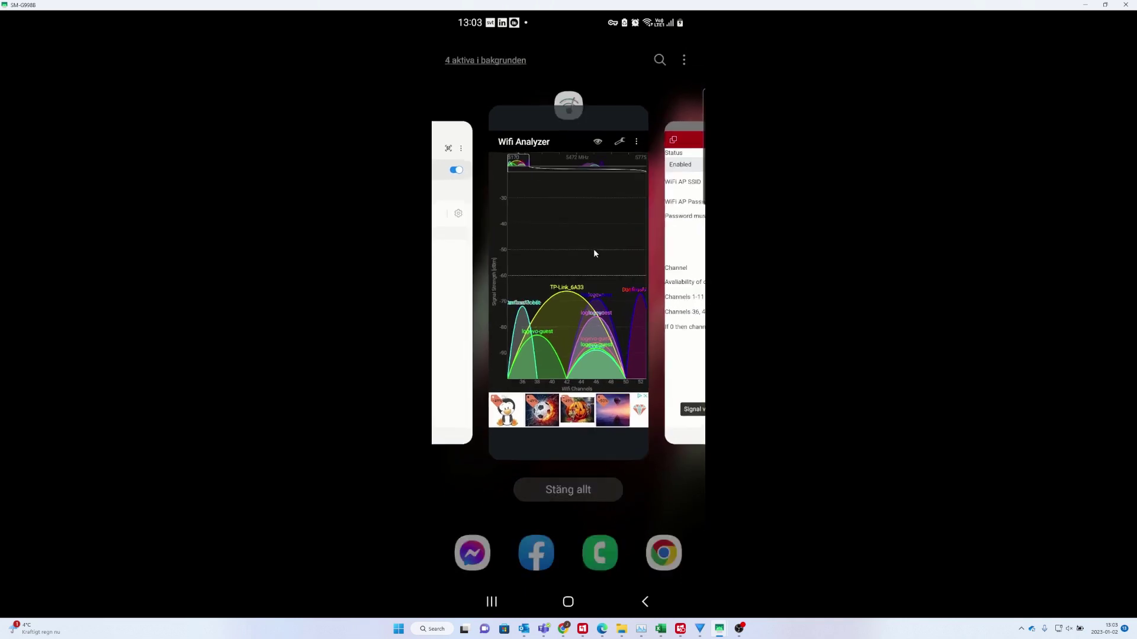
Check Wifi Analyzer, then save a new CS10 access point SSID and eight-digit password.
left_click(594, 252)
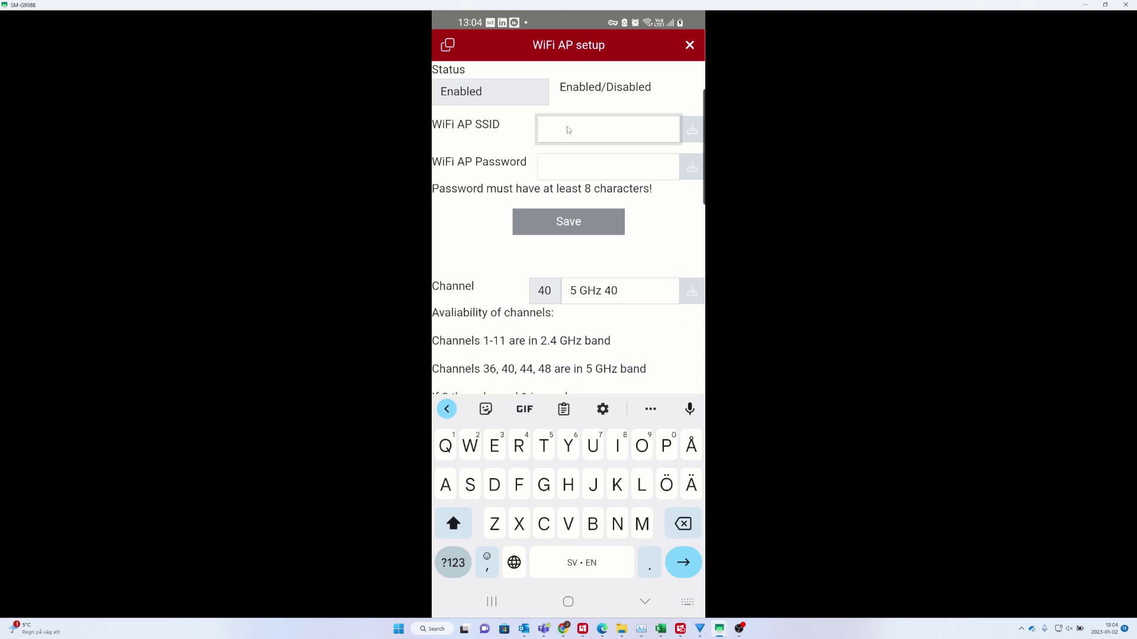
type("C")
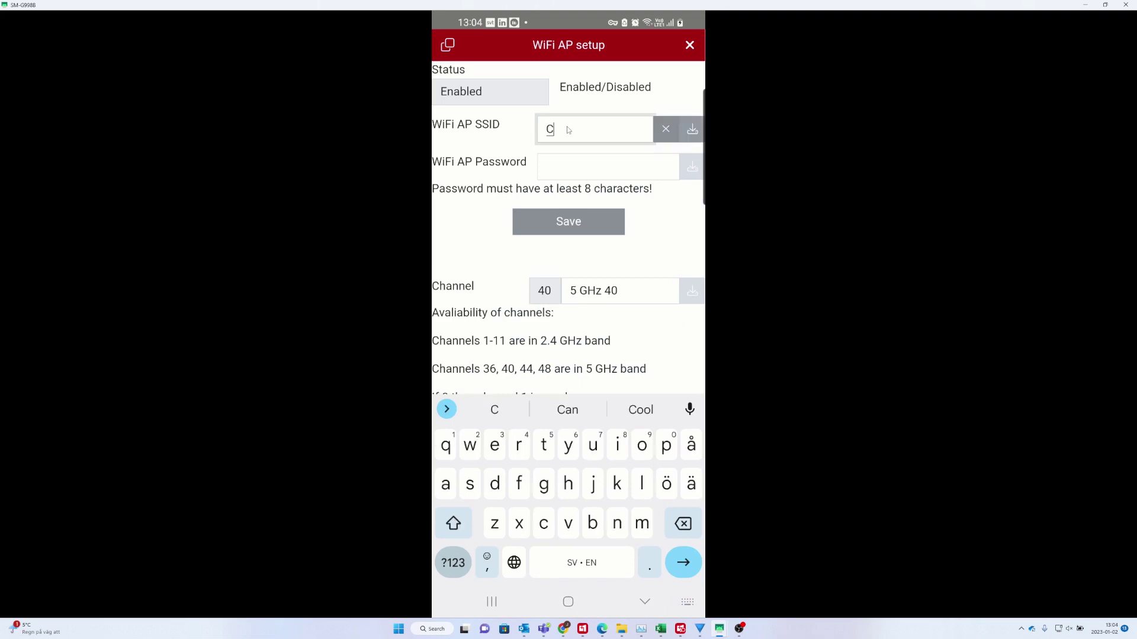
type("S10")
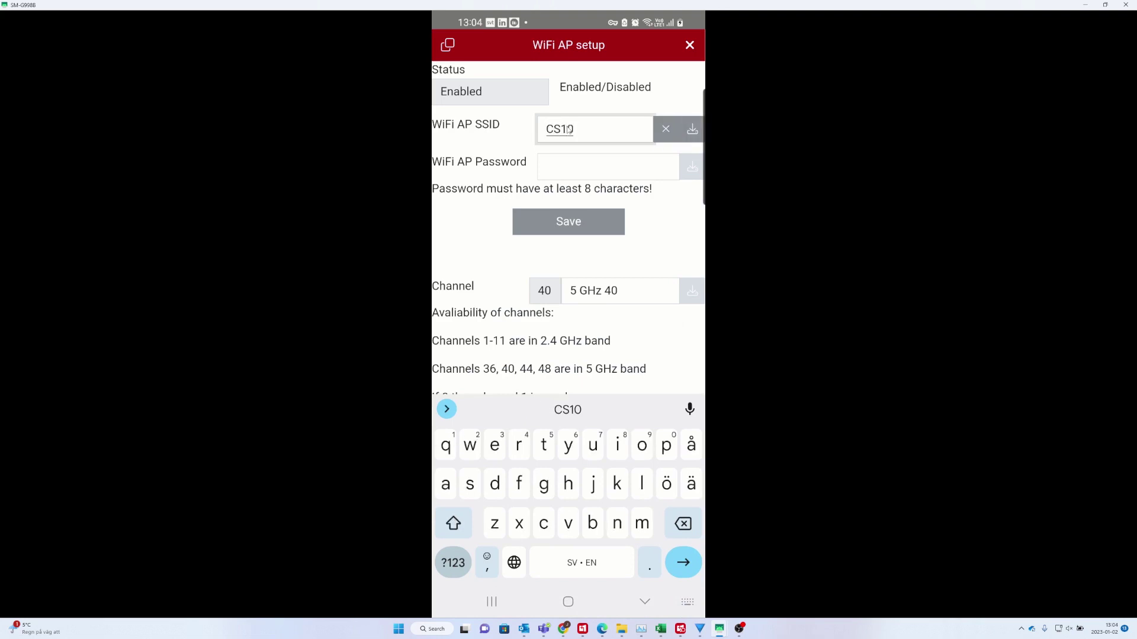
type("_Jon")
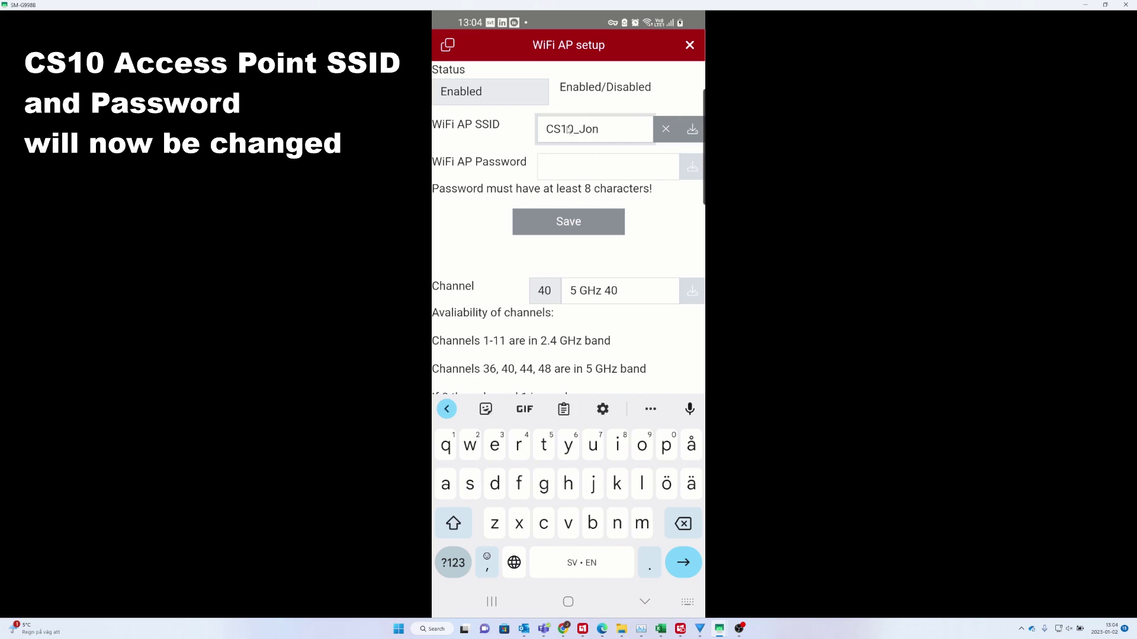
type("as2")
left_click(552, 167)
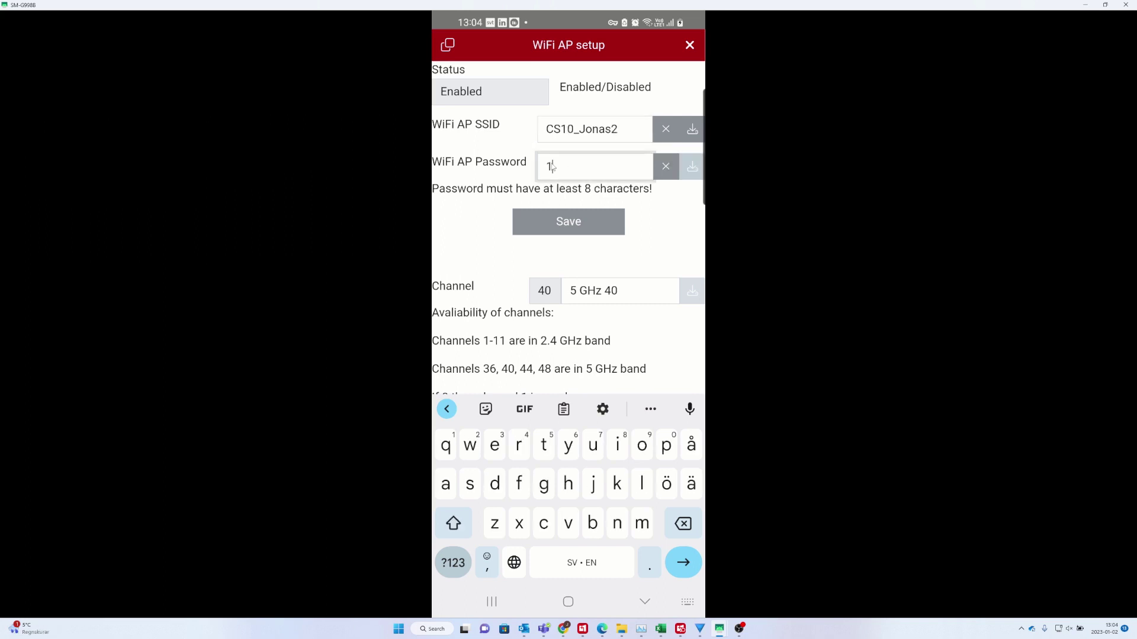
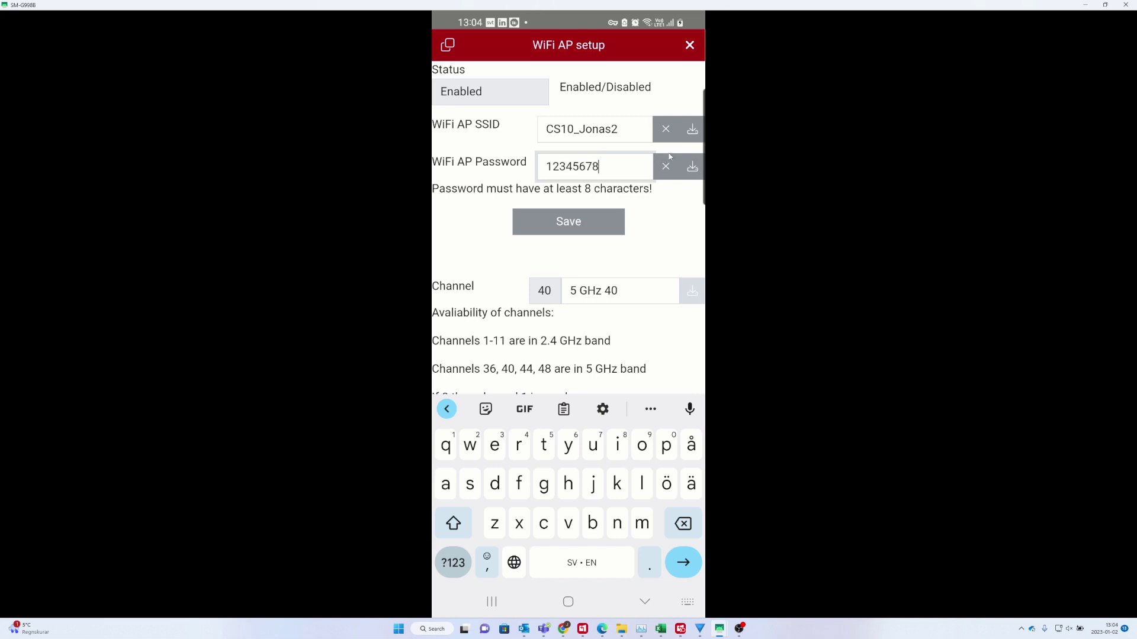
left_click(692, 129)
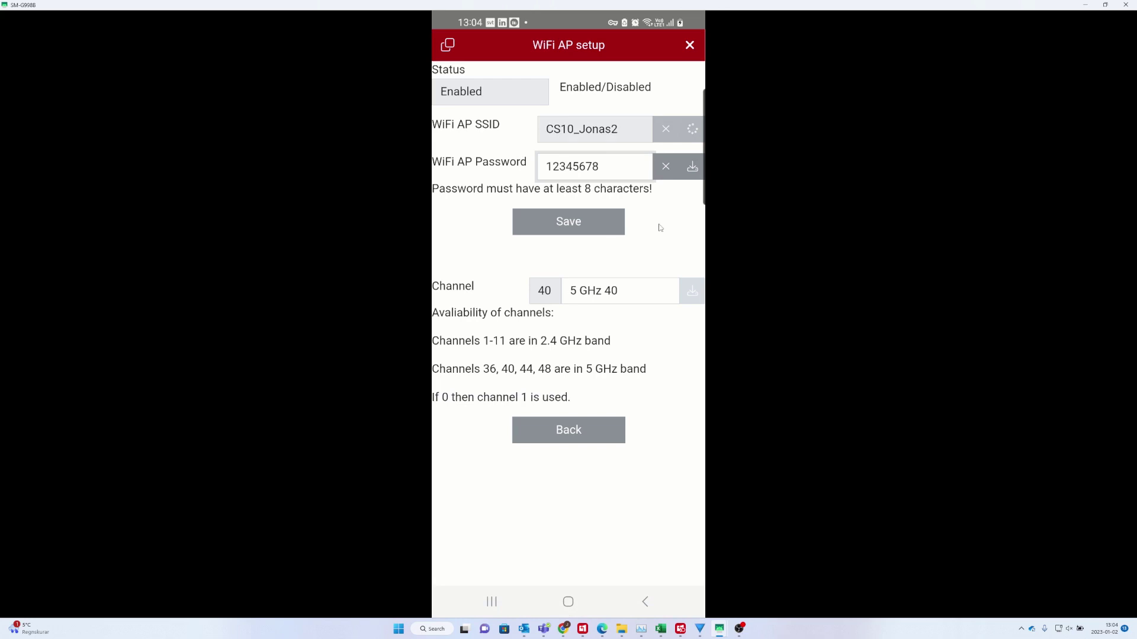
left_click(692, 166)
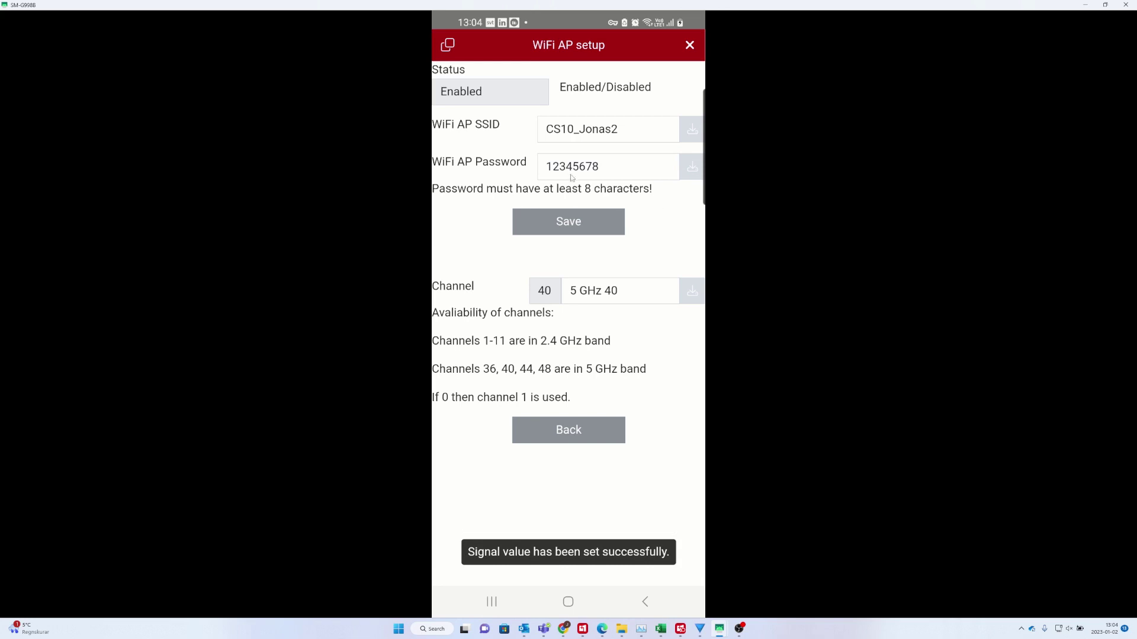
left_click(586, 228)
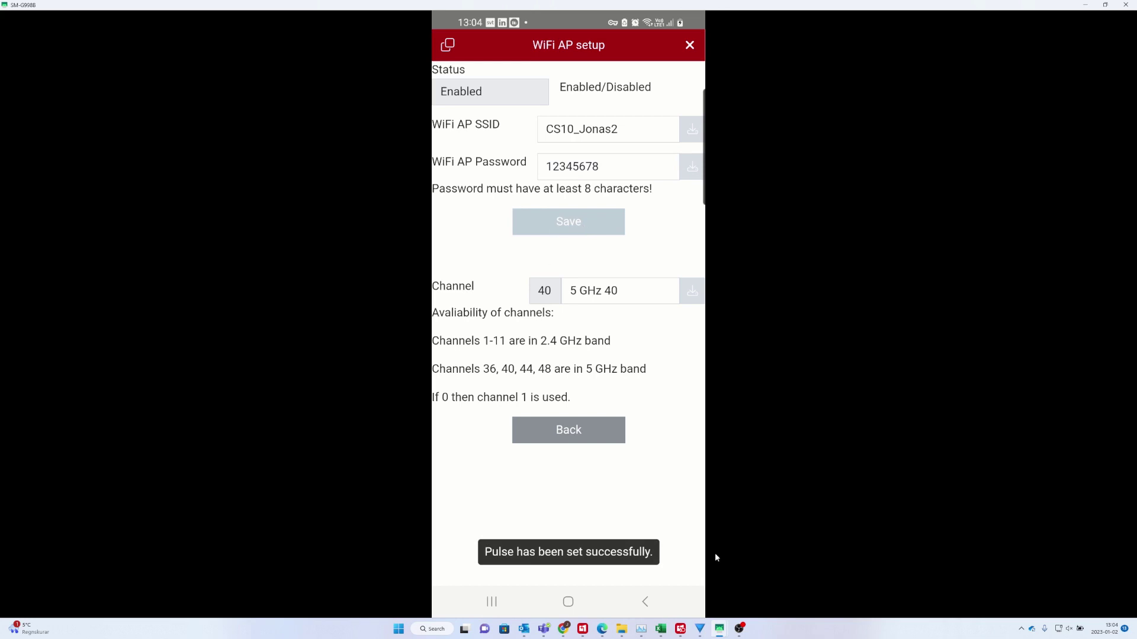
left_click(1058, 628)
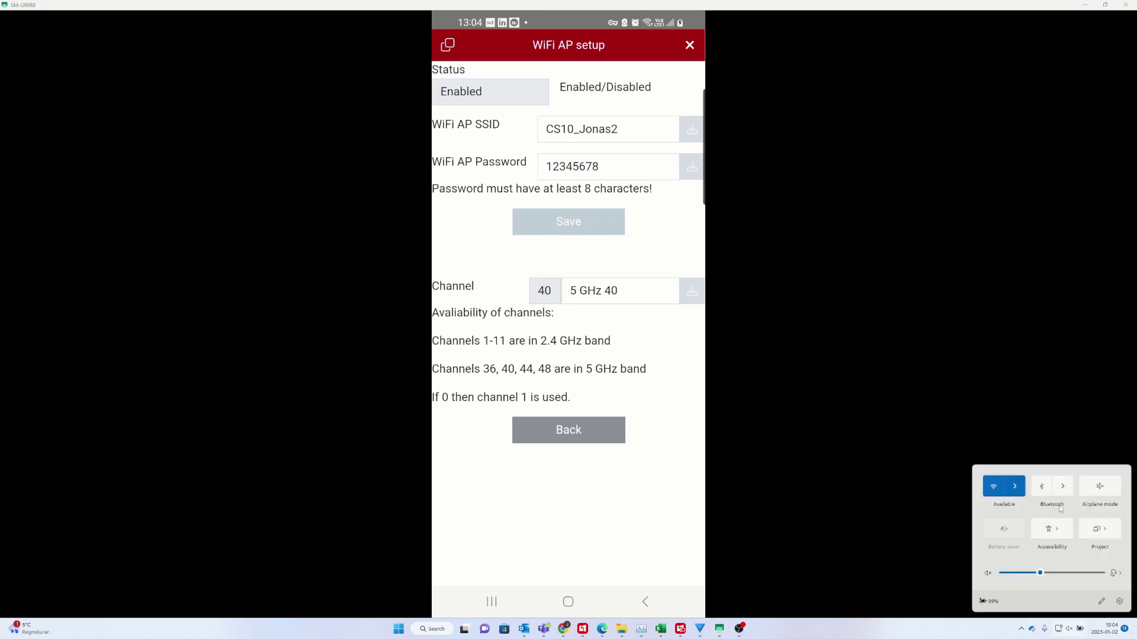
Connect the PC to the CS10_Jonas2 Wi-Fi network with its security key, then return to the phone's access point page.
left_click(1014, 487)
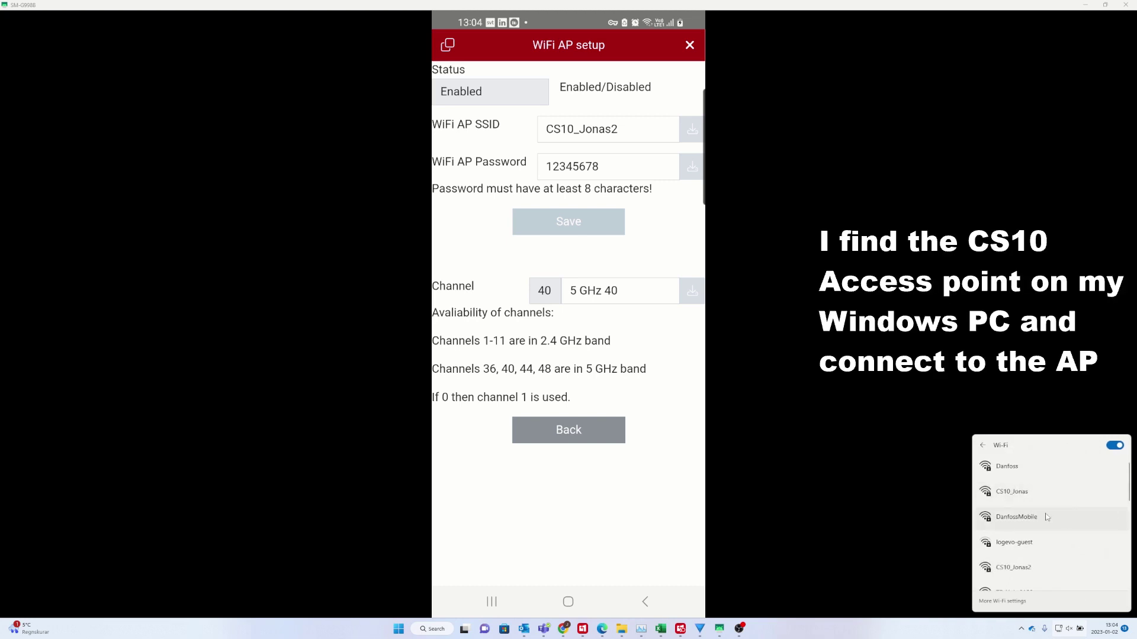
scroll(1027, 548, "down", 1)
left_click(1024, 550)
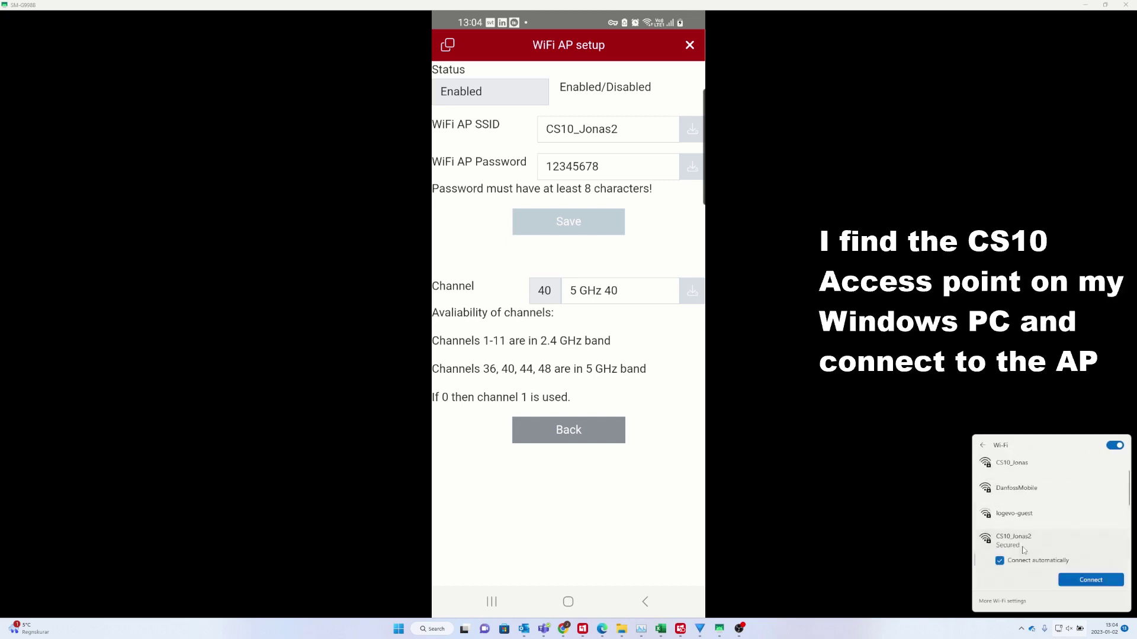
left_click(1087, 583)
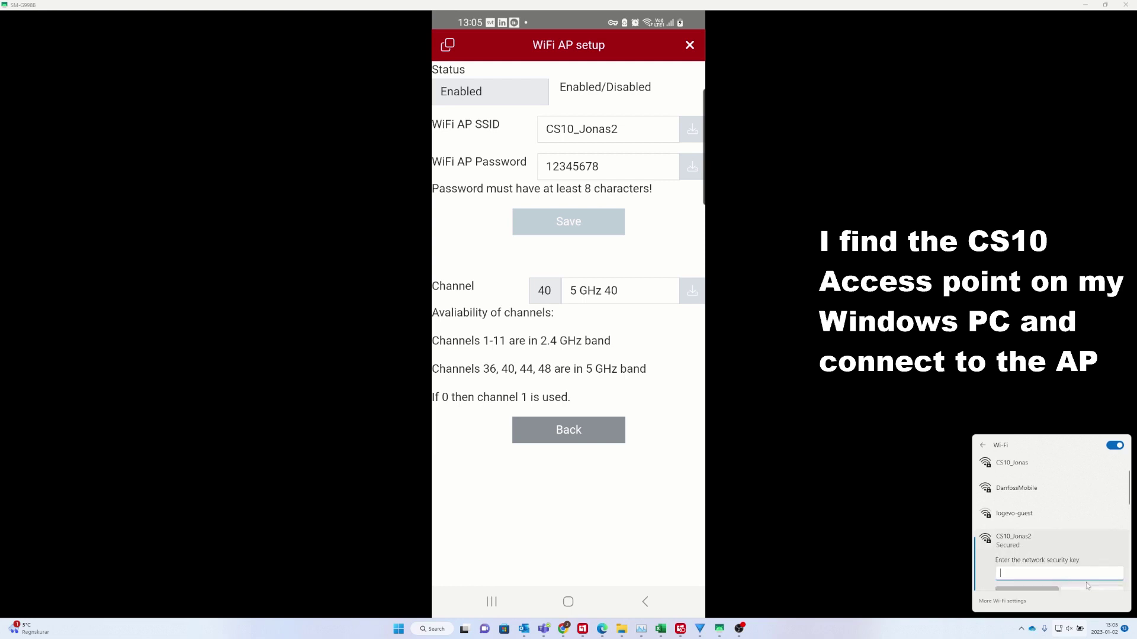
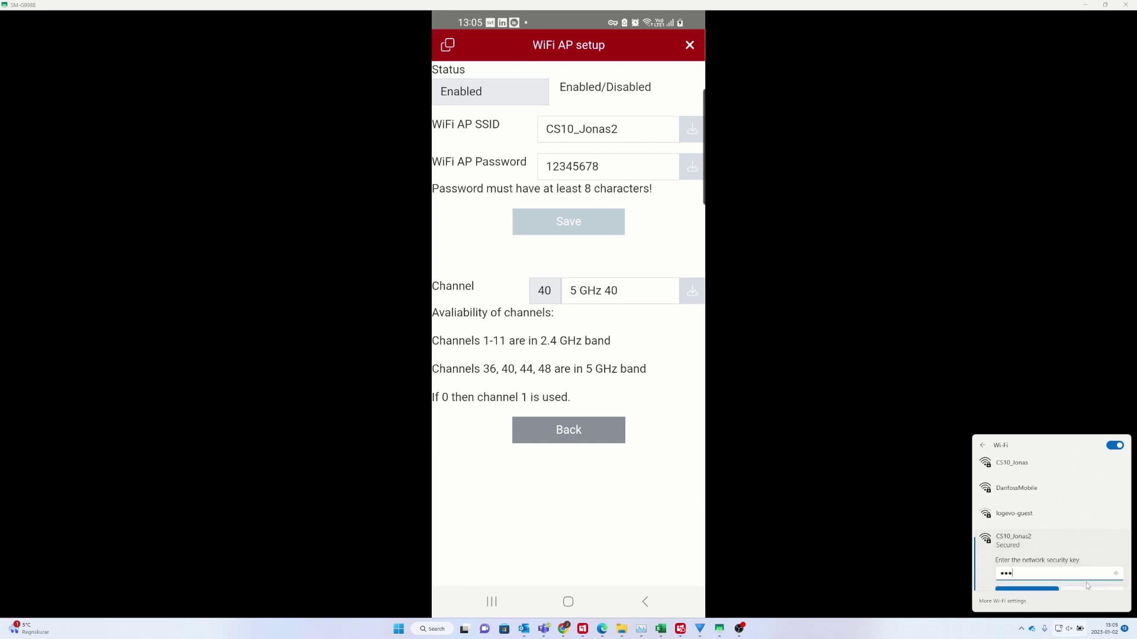
left_click(1119, 574)
left_click(532, 430)
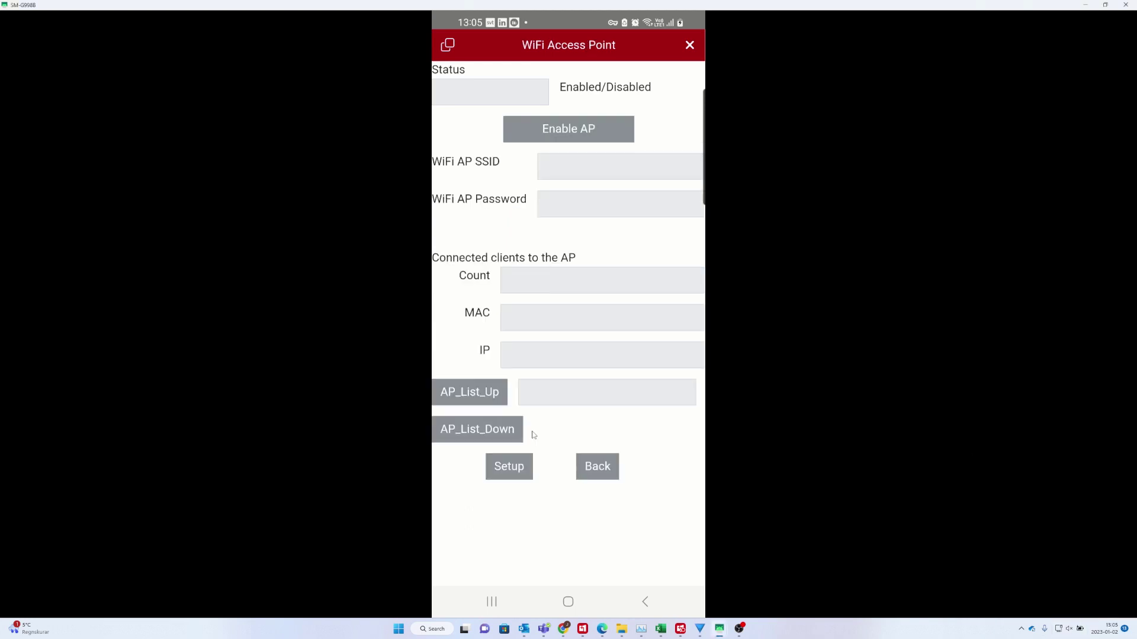
Join the phone to CS10_Jonas2 with the network password so the app counts 2 connected clients.
left_click(488, 387)
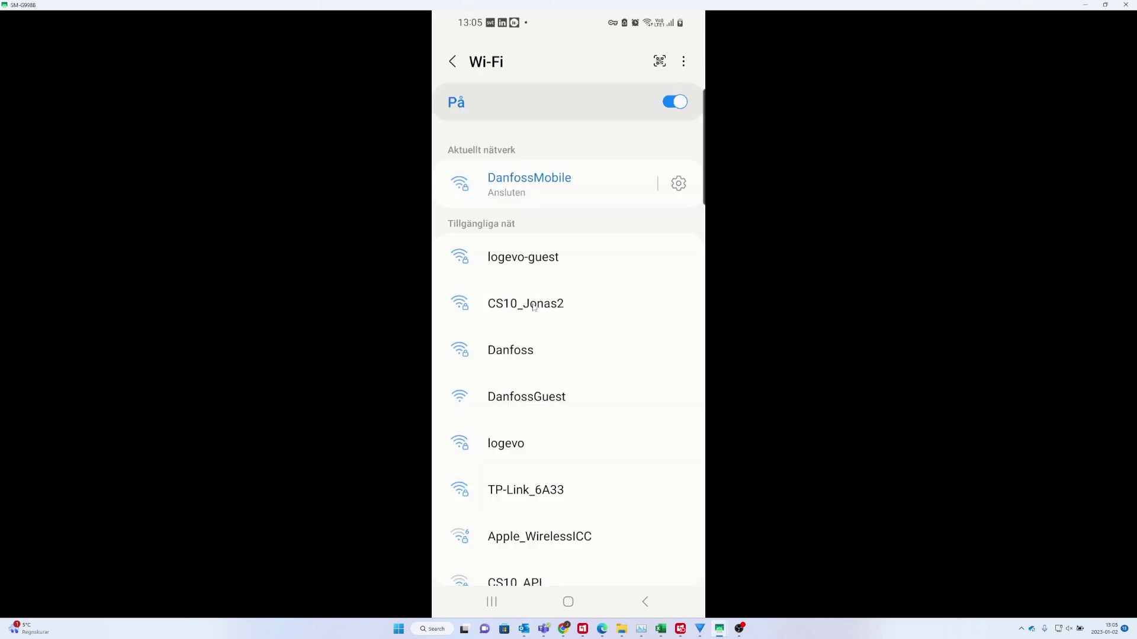
left_click(534, 304)
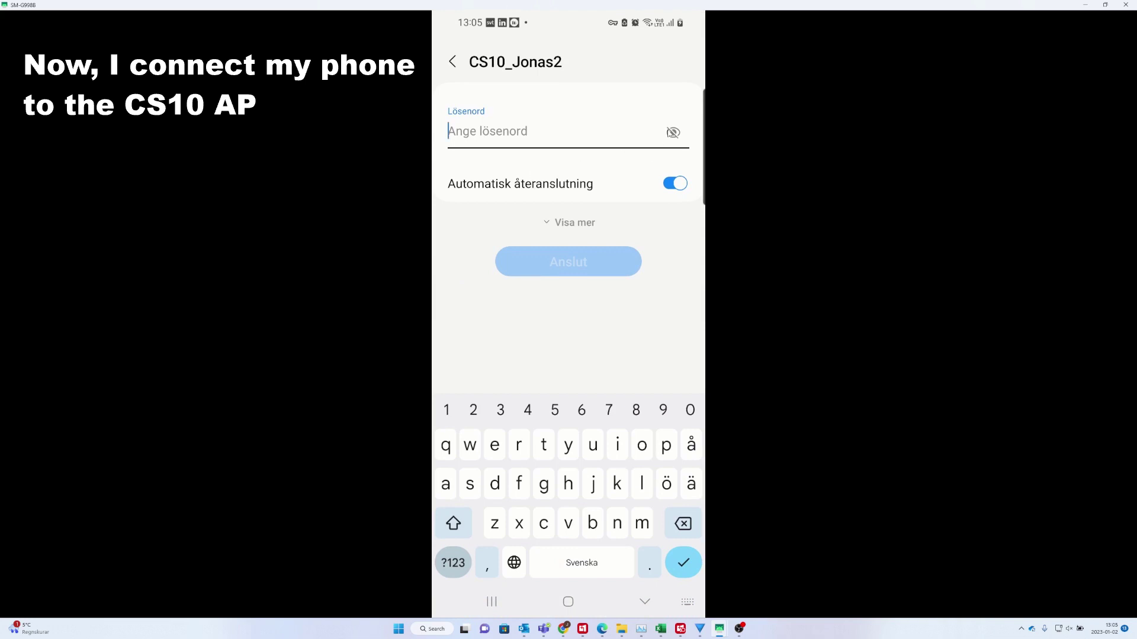
left_click(670, 133)
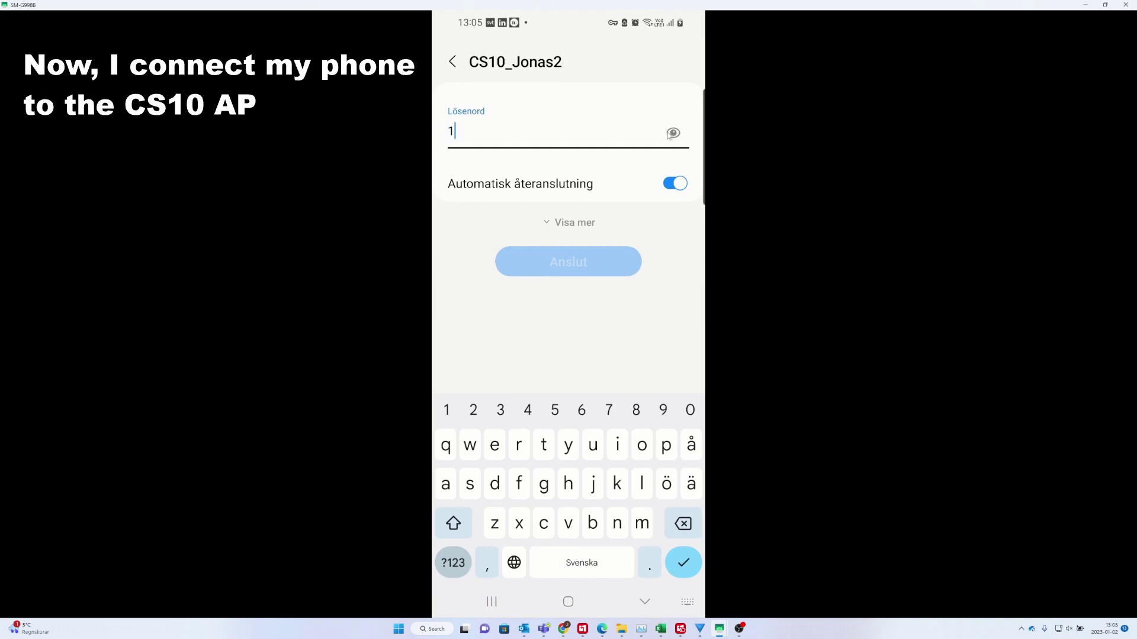
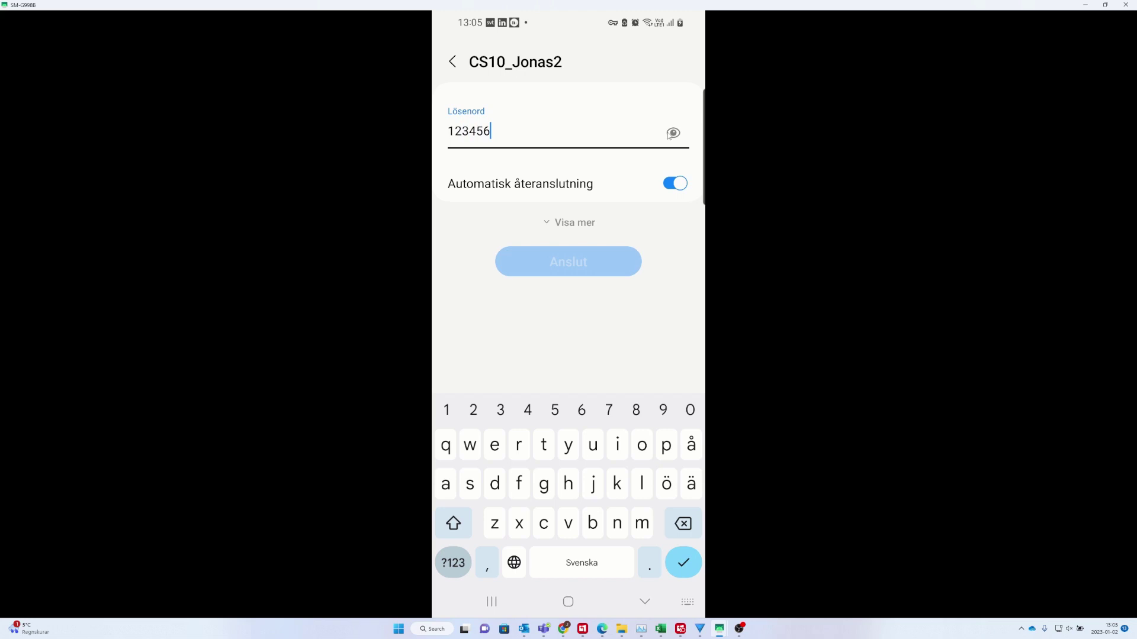
left_click(623, 248)
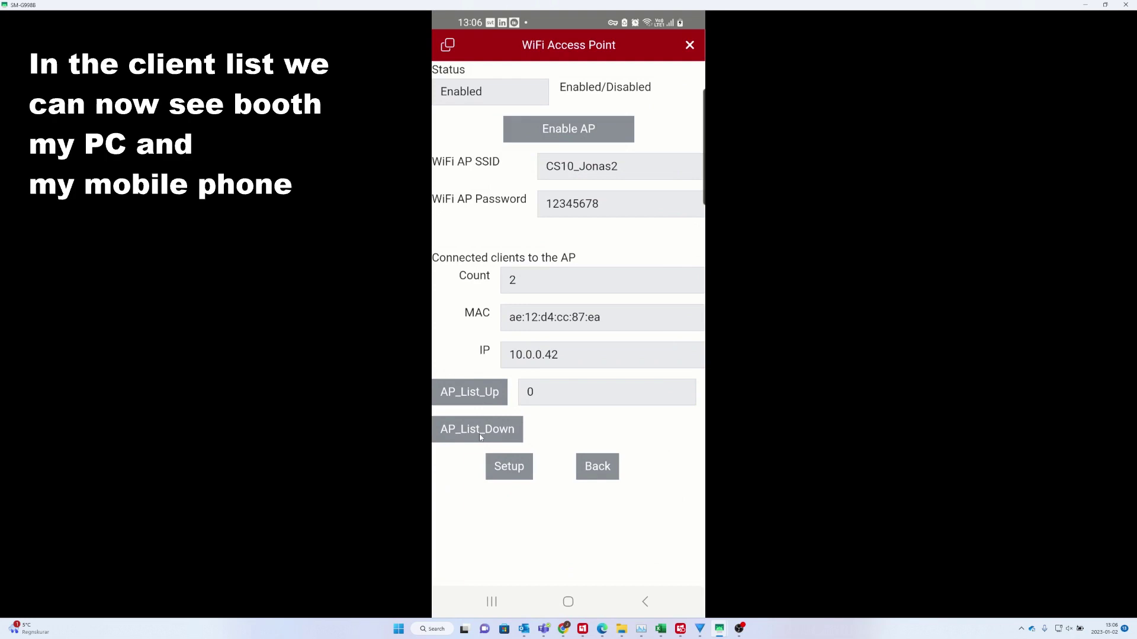
Step through the connected clients list to see the second client at IP 10.0.0.3.
left_click(477, 395)
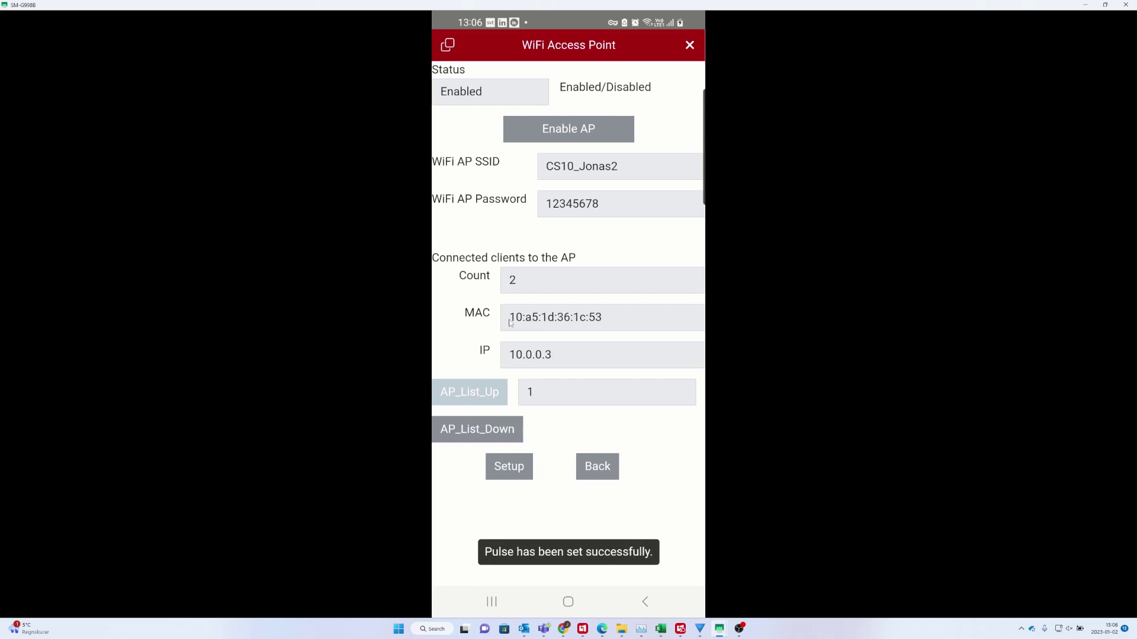
left_click(489, 436)
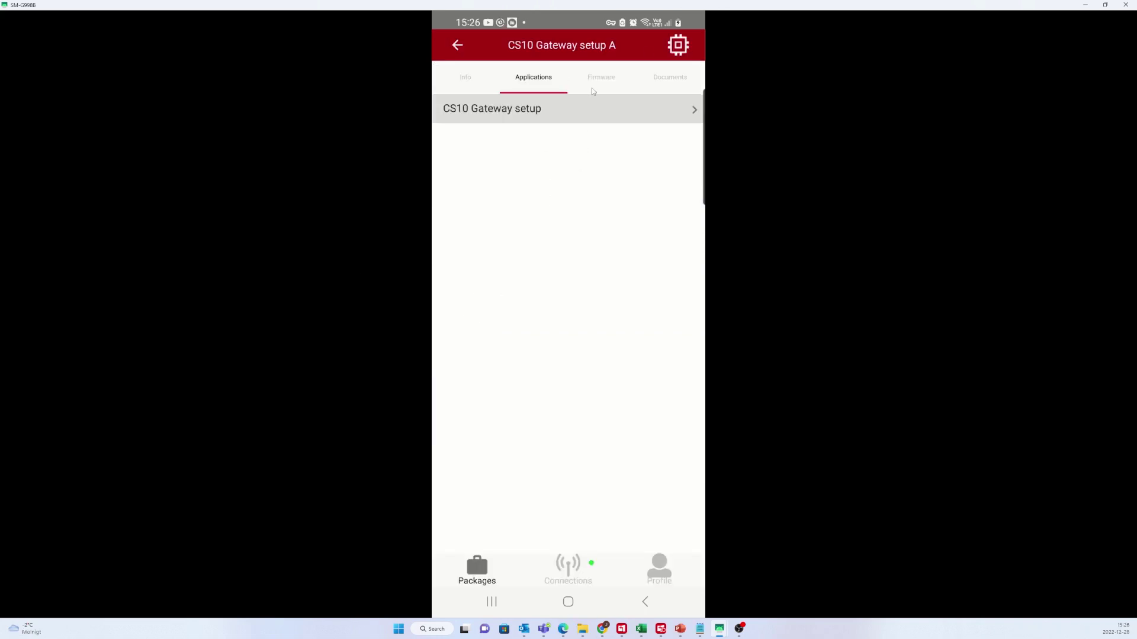
Open the package's Basic Appendix document in the PDF viewer, allowing media access.
left_click(670, 79)
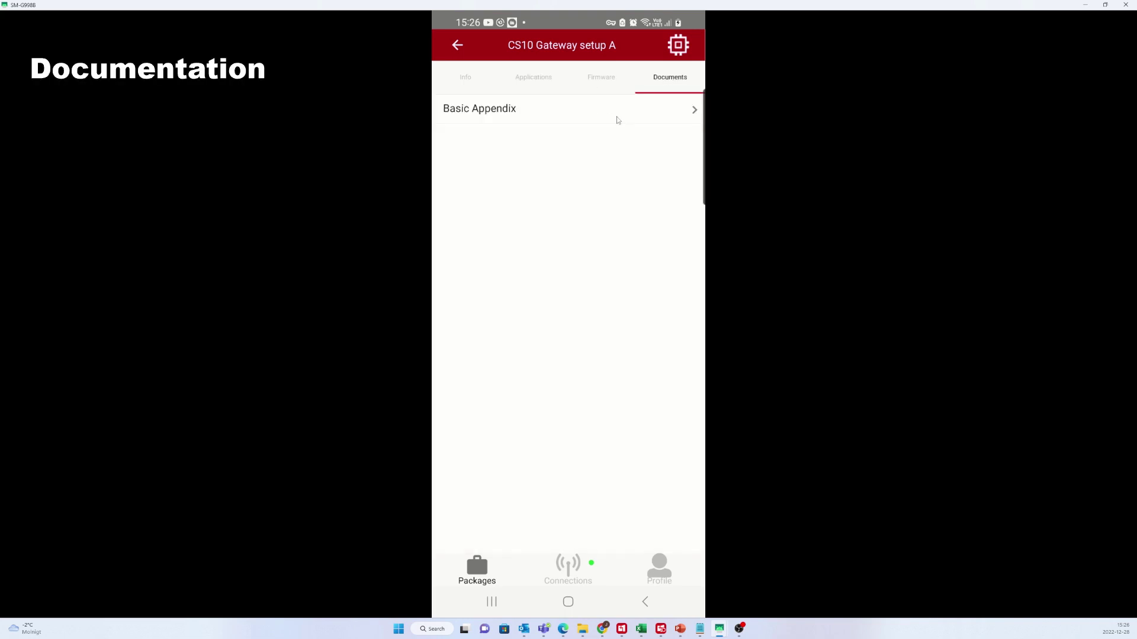
left_click(617, 118)
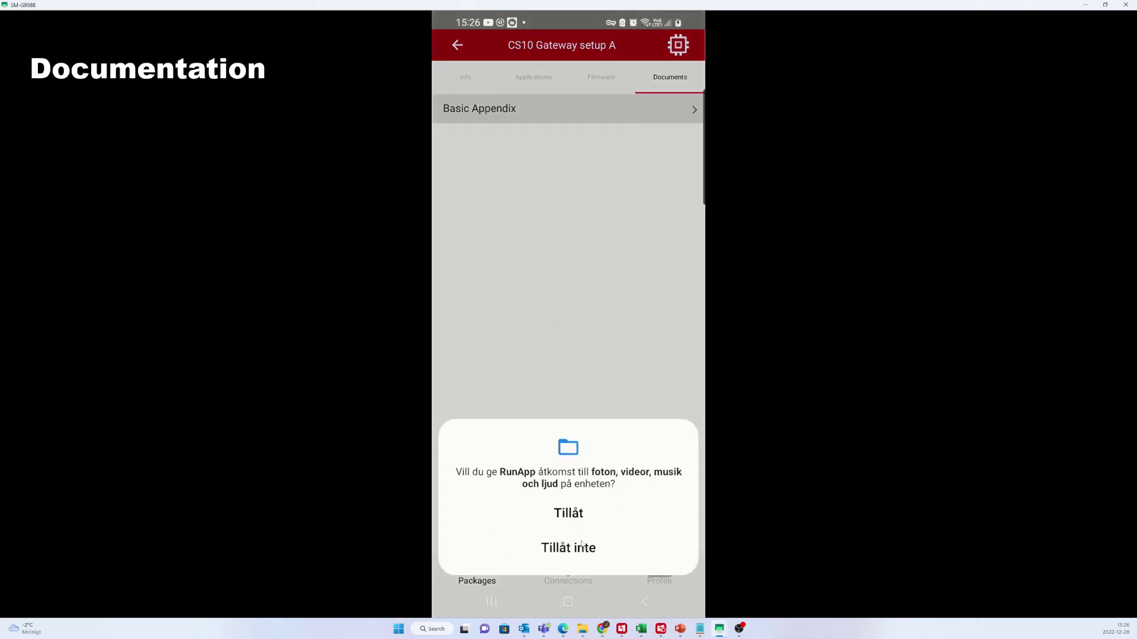
left_click(574, 515)
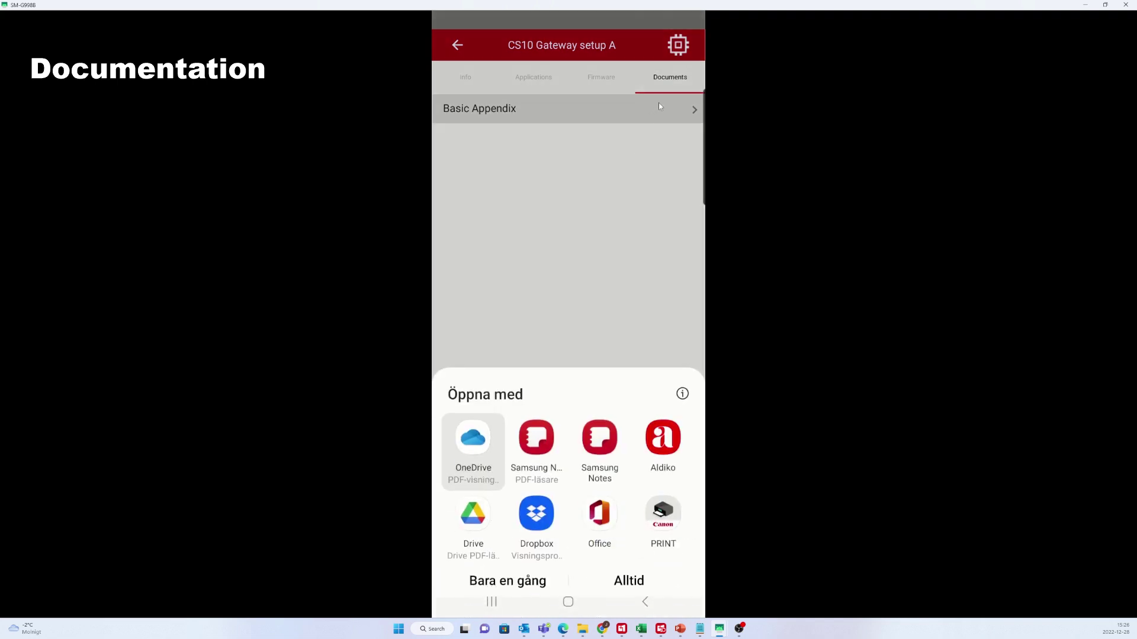
left_click(469, 439)
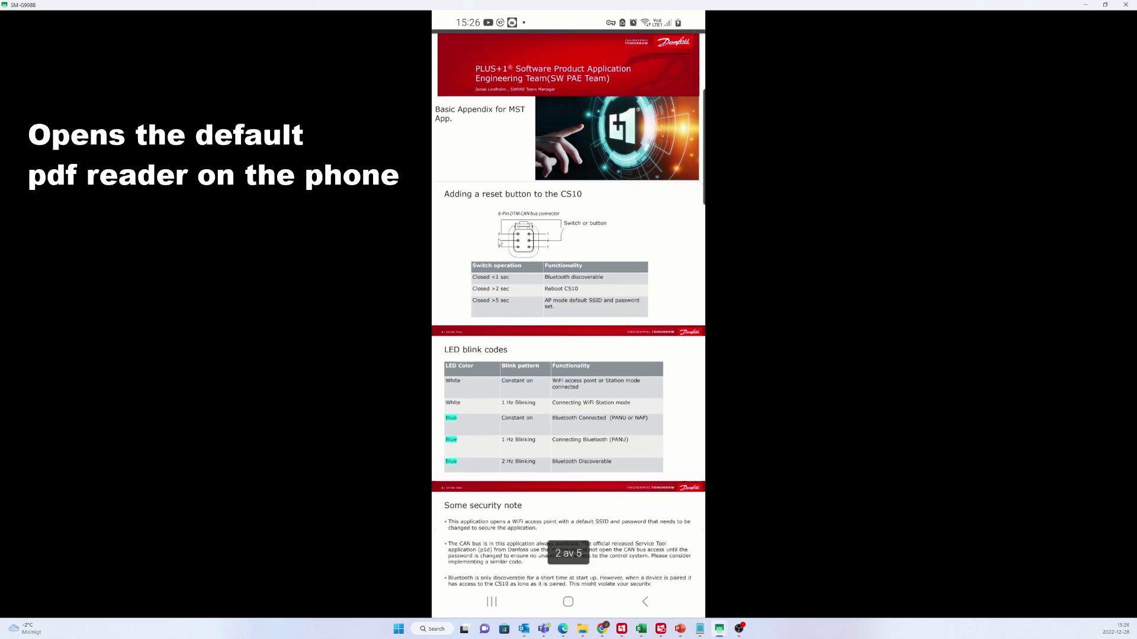
Read the Basic Appendix PDF down to its help resources page, then close it.
scroll(610, 412, "down", 2)
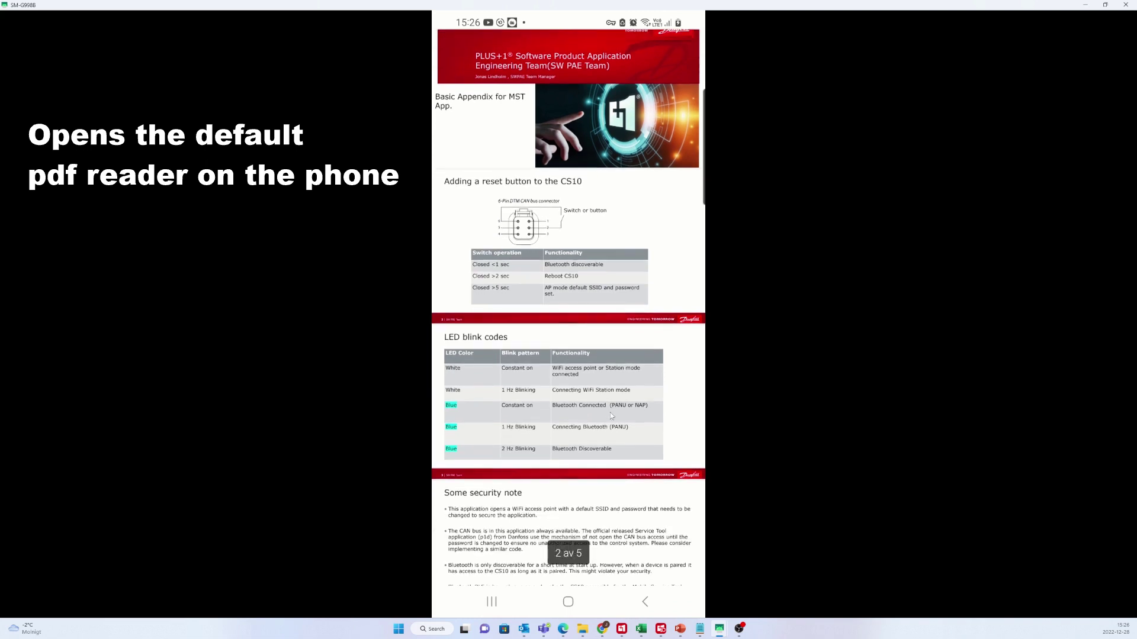
scroll(609, 415, "down", 3)
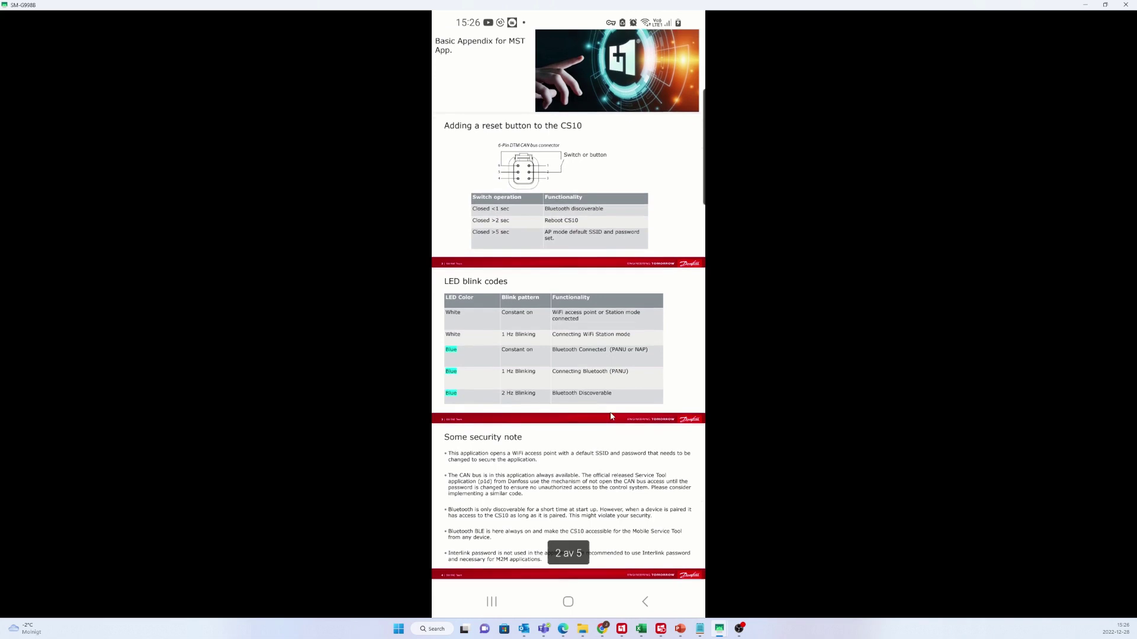
scroll(611, 417, "down", 4)
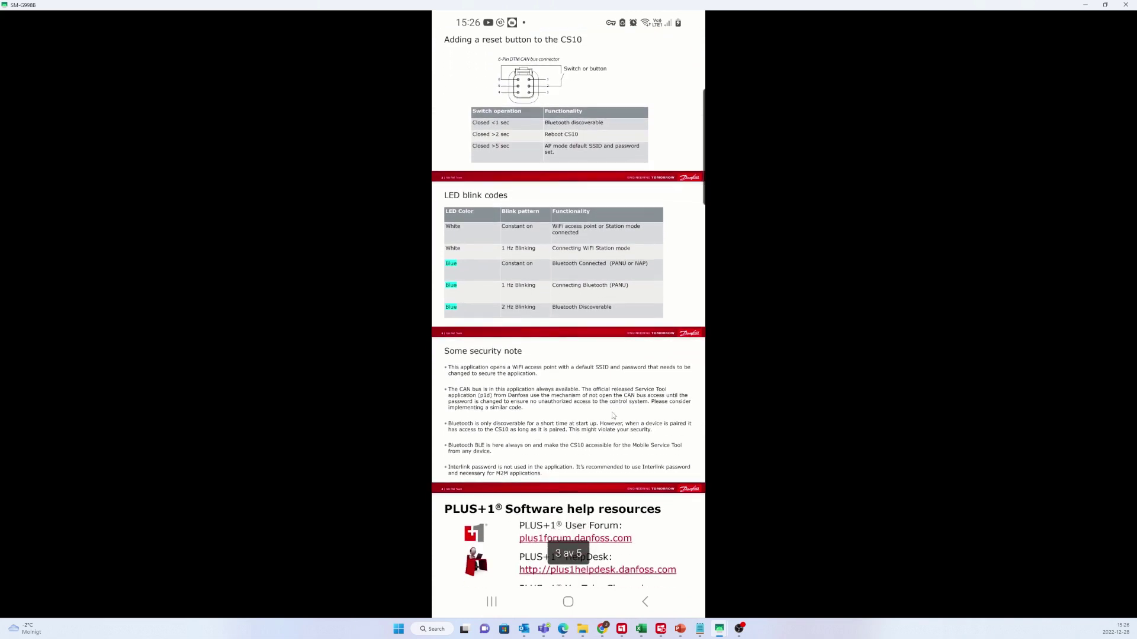
scroll(705, 150, "down", 2)
right_click(657, 255)
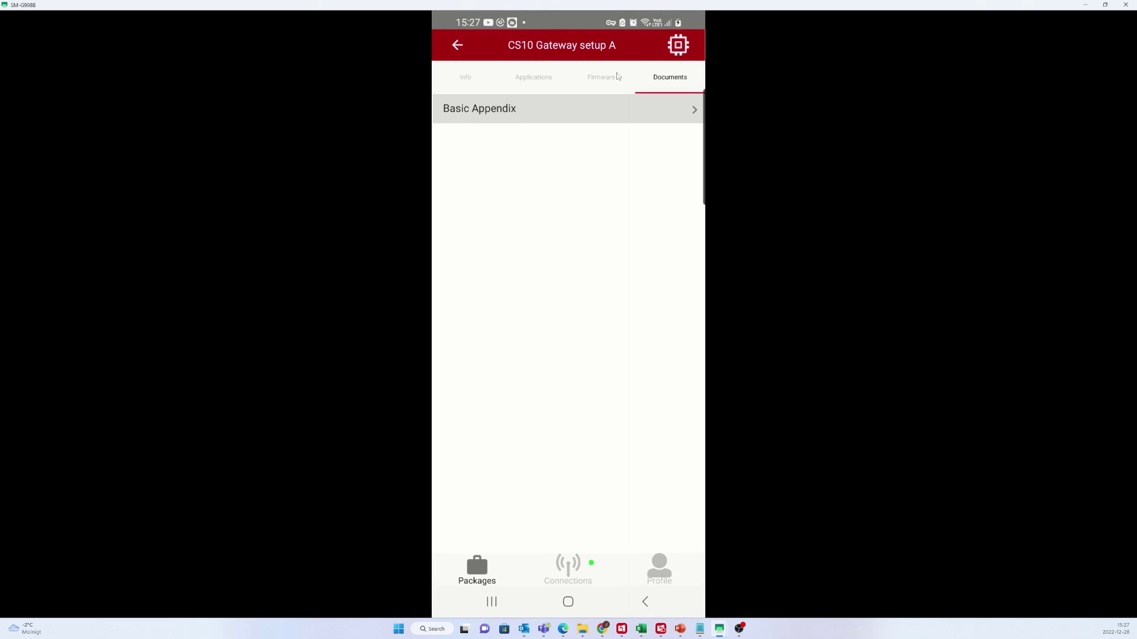
Download the CS10 basic application firmware to the CS10, then view the package's Version 1 Info page.
left_click(599, 82)
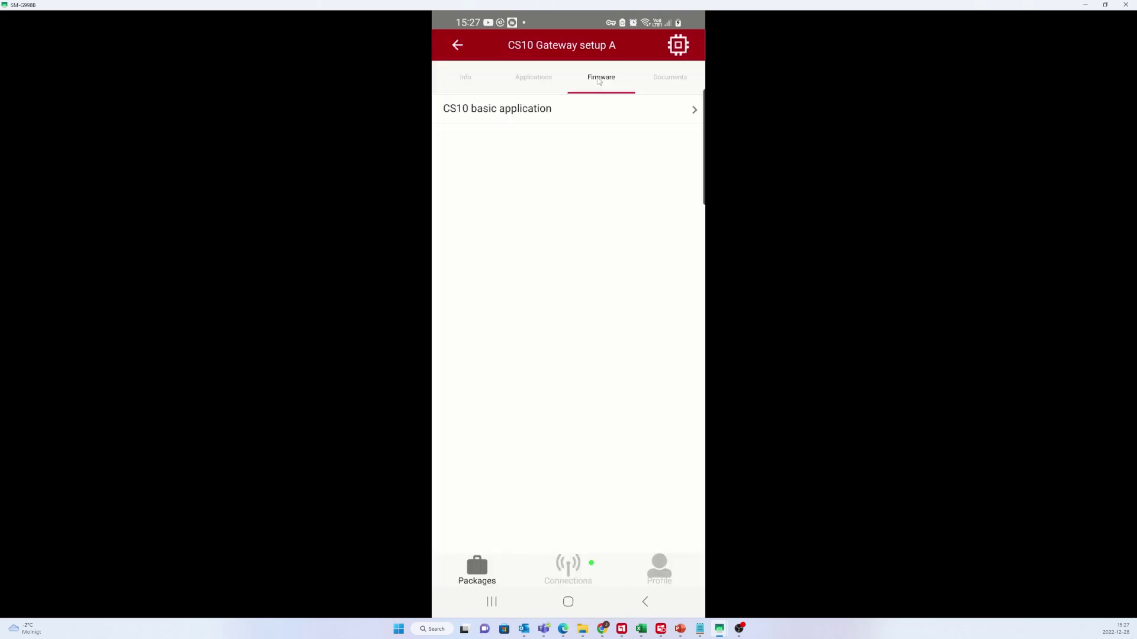
left_click(500, 110)
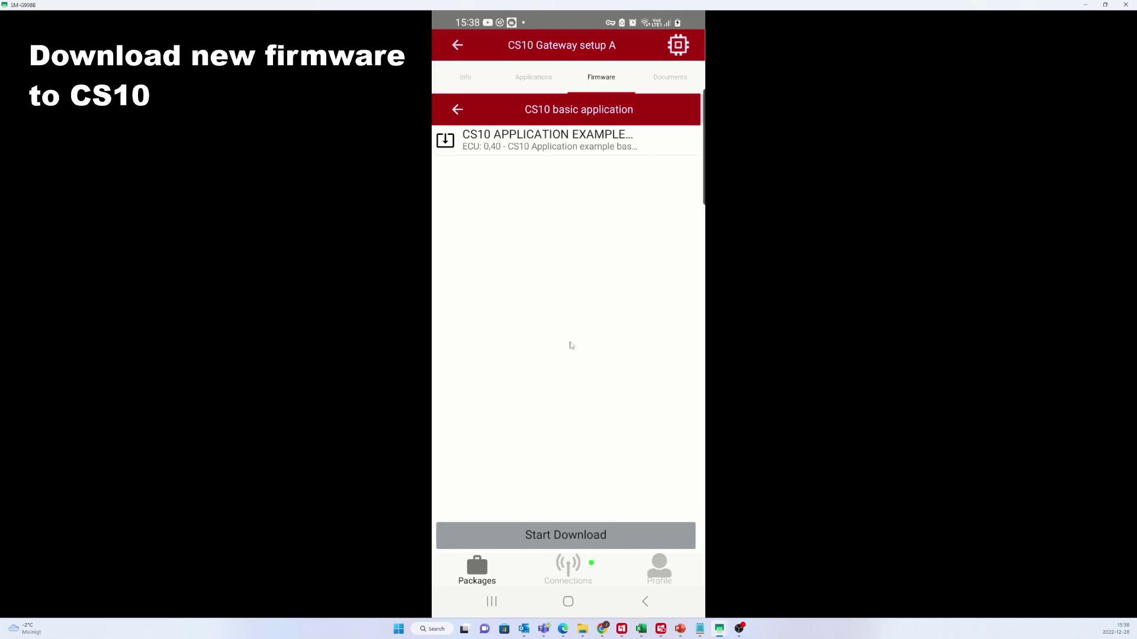
left_click(557, 537)
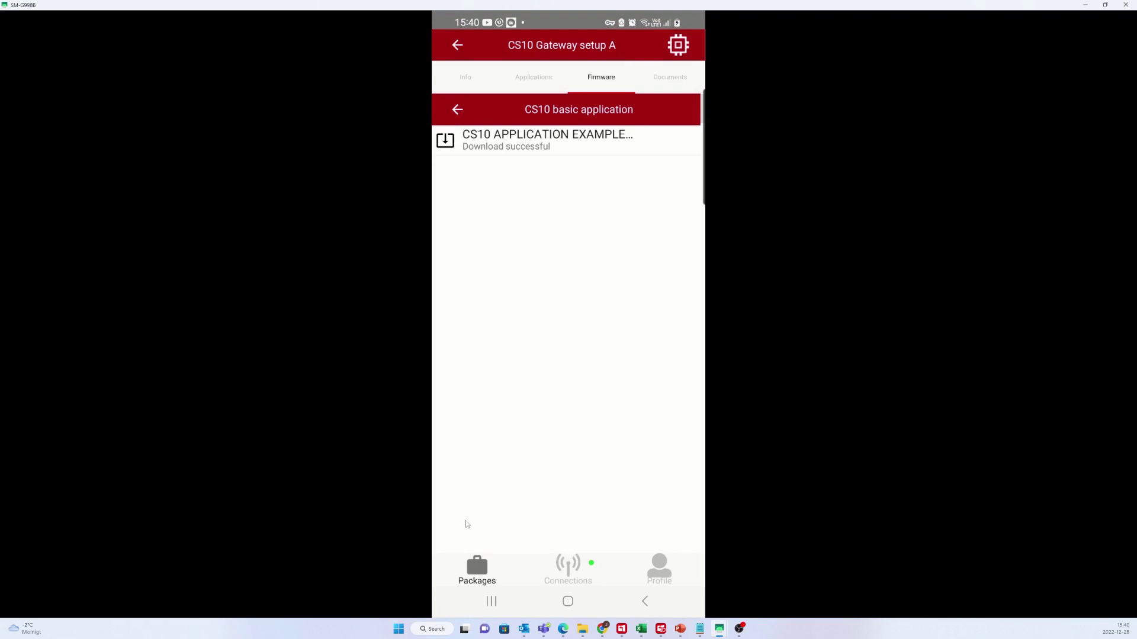
left_click(467, 81)
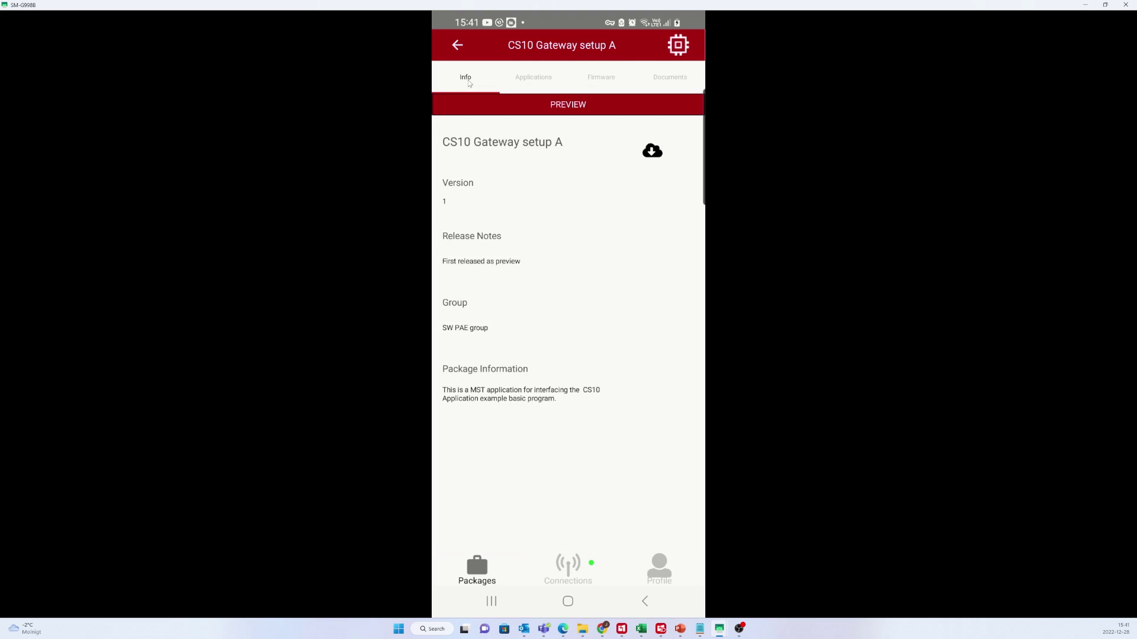